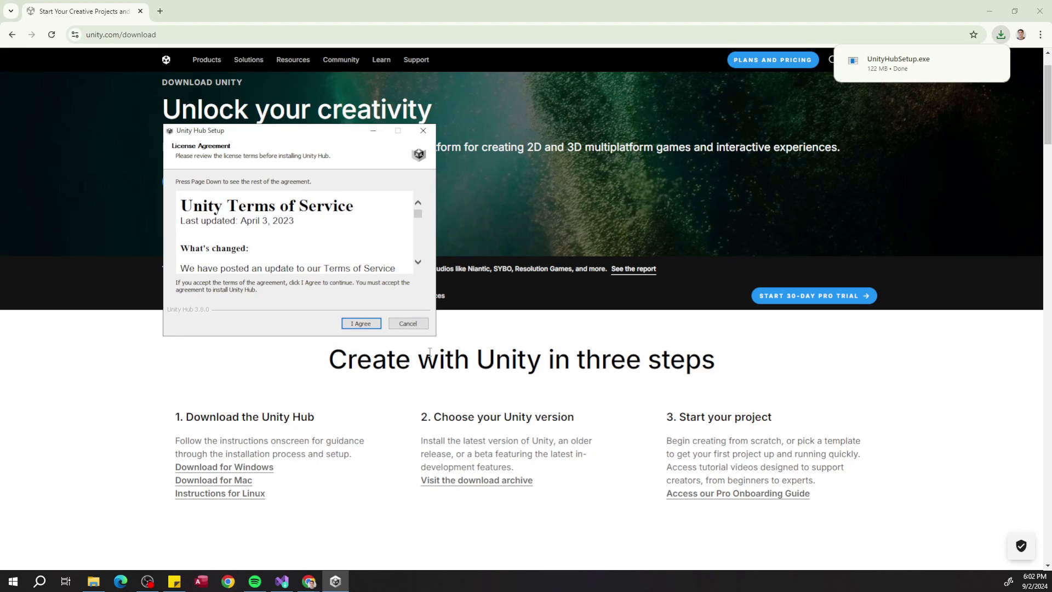
Accept the Unity Hub license agreement to continue the Hub installation
{"action": "left_click", "coordinate": [359, 323]}
{"action": "left_click", "coordinate": [360, 323]}
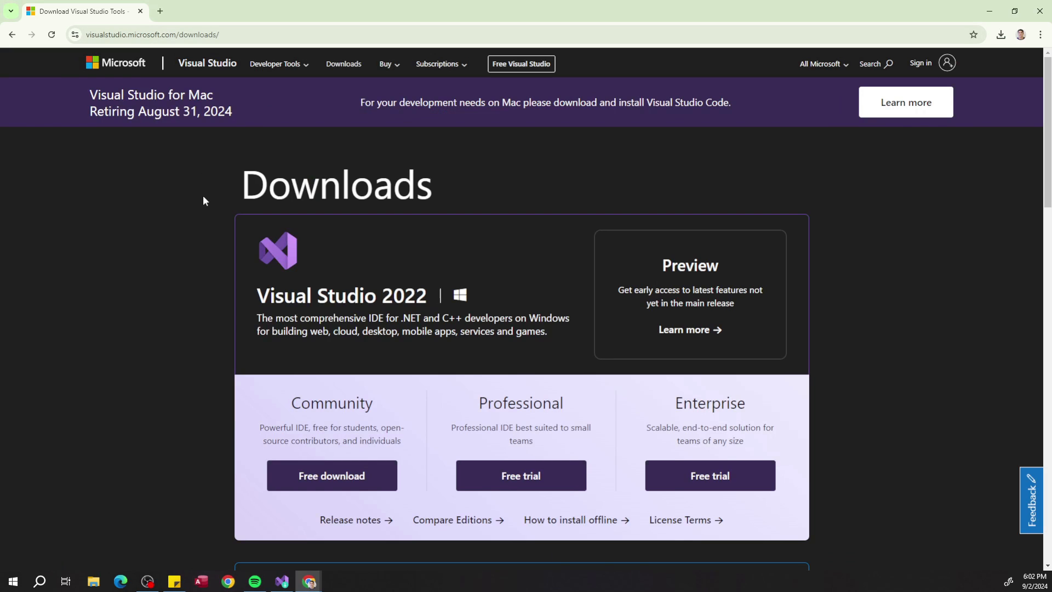
Review the Visual Studio downloads and the Visual Studio Community 2022 workloads, checking the Game development with Unity selection
{"action": "scroll", "coordinate": [178, 199], "scroll_direction": "down", "scroll_amount": 3}
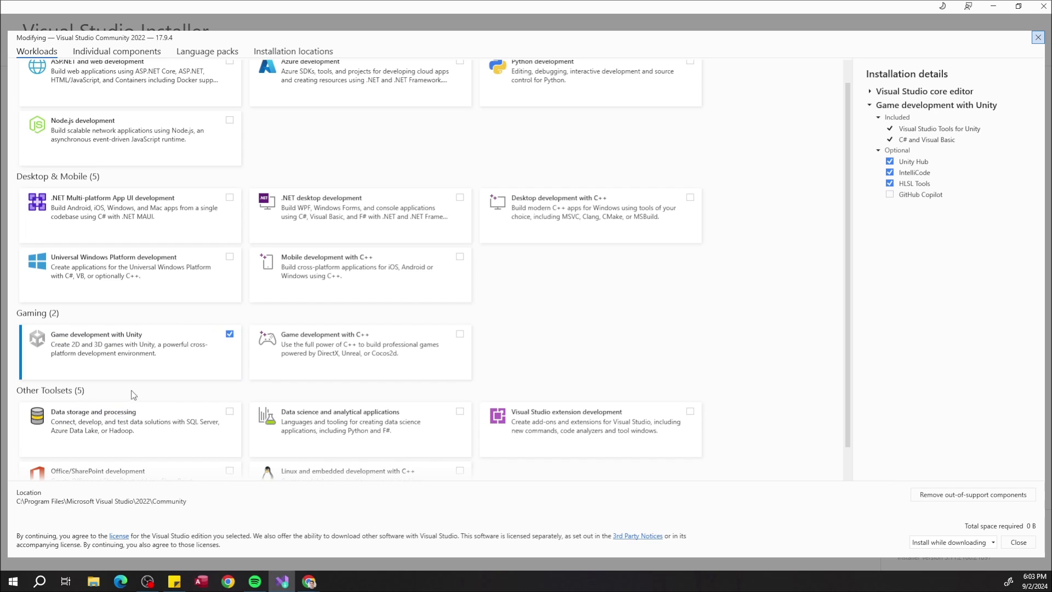
{"action": "scroll", "coordinate": [133, 395], "scroll_direction": "up", "scroll_amount": 1}
{"action": "scroll", "coordinate": [133, 396], "scroll_direction": "down", "scroll_amount": 1}
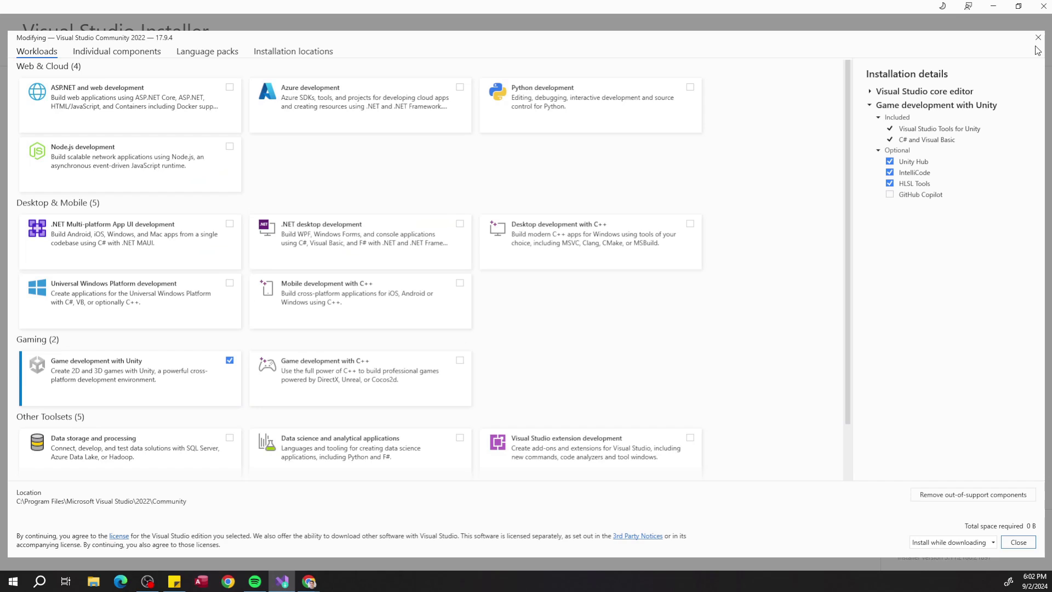
{"action": "left_click", "coordinate": [1038, 38]}
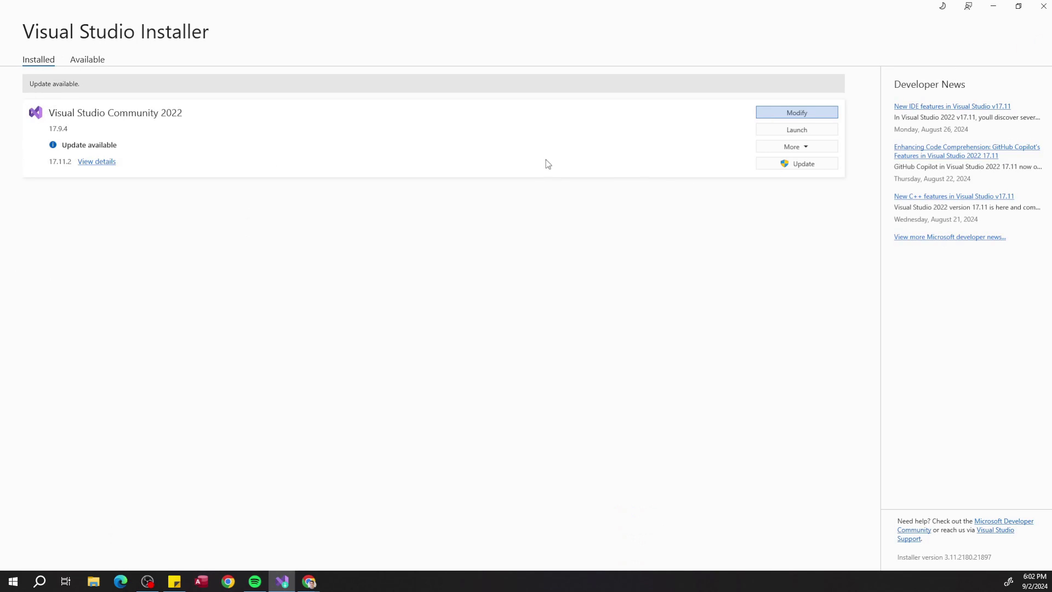
{"action": "left_click", "coordinate": [772, 123]}
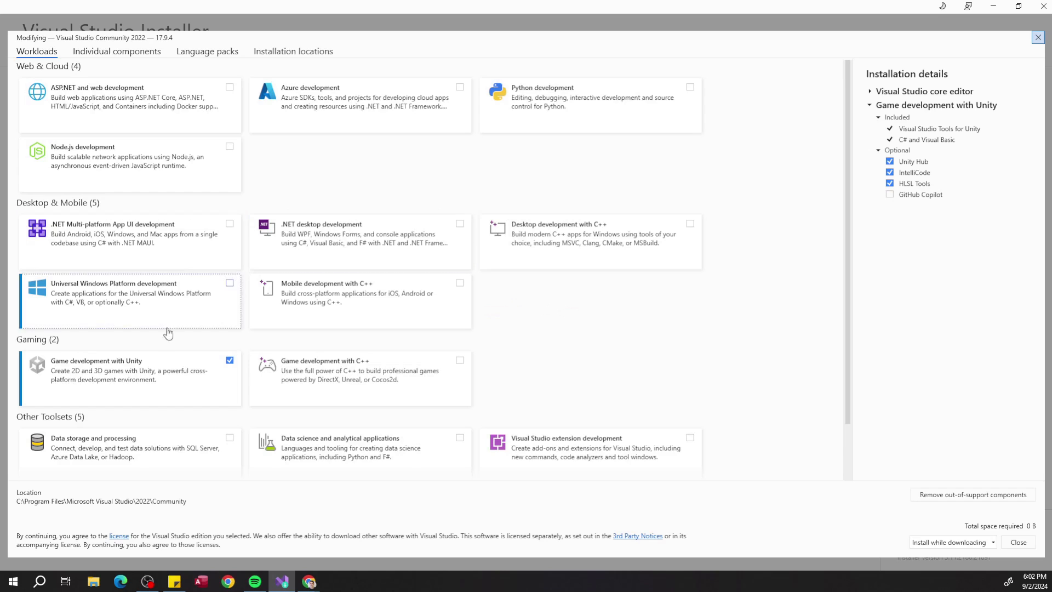
{"action": "scroll", "coordinate": [85, 345], "scroll_direction": "down", "scroll_amount": 1}
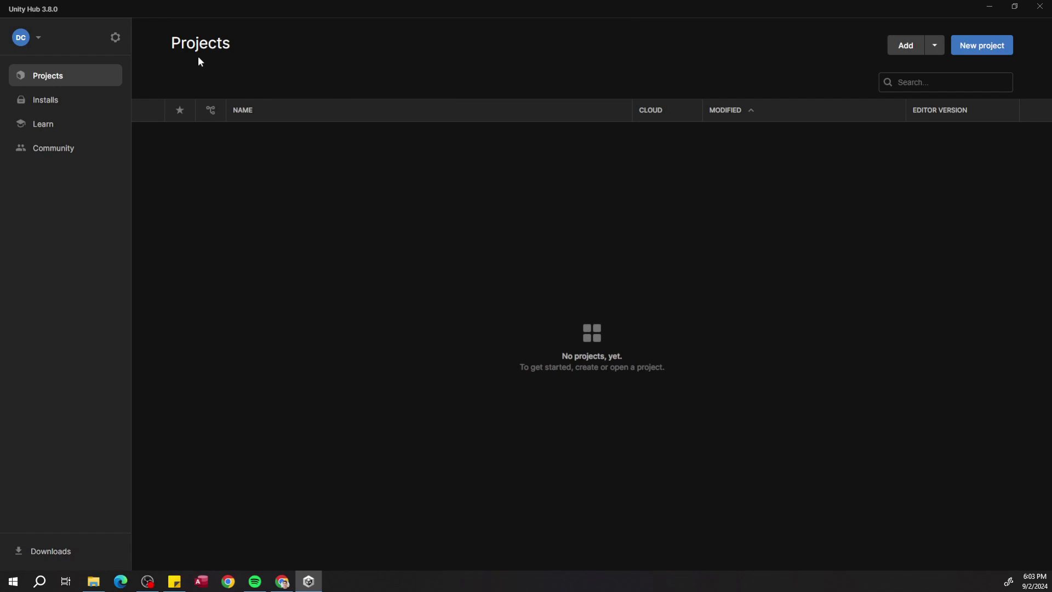
Look through the Learn, Community and Installs sections of Unity Hub
{"action": "left_click", "coordinate": [47, 127]}
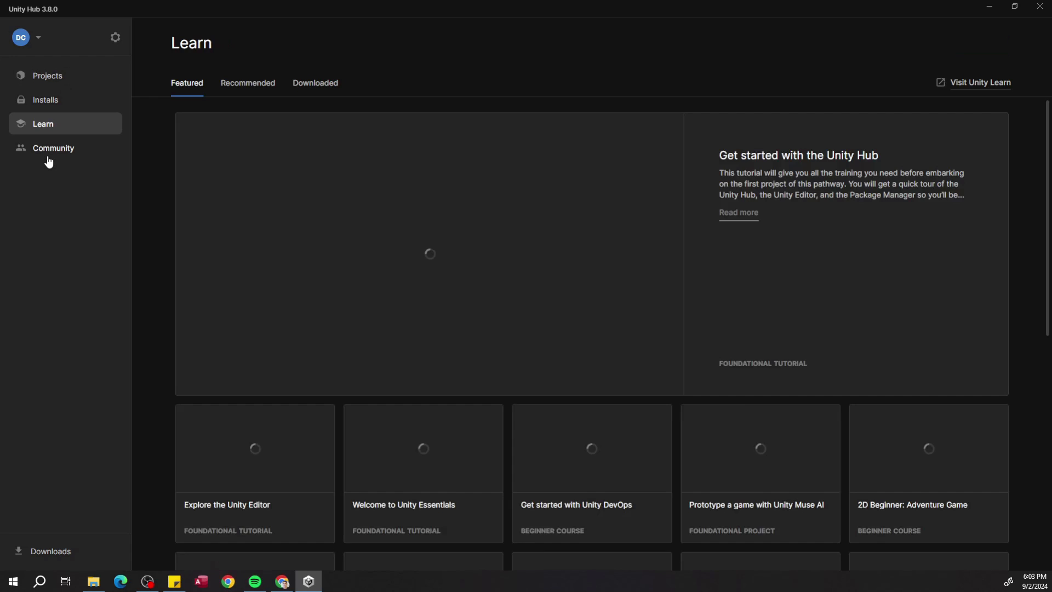
{"action": "left_click", "coordinate": [48, 159]}
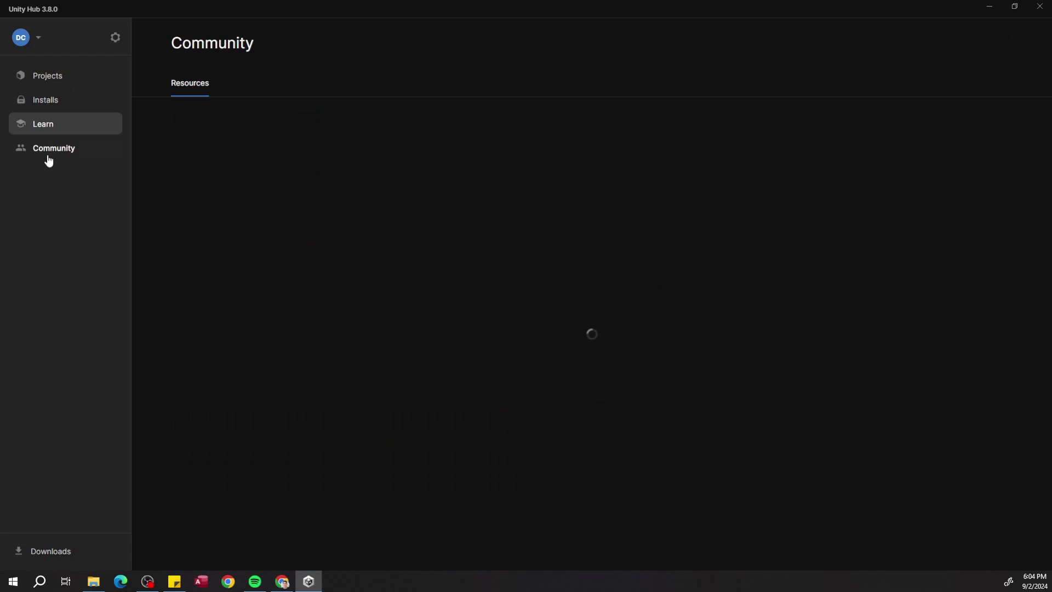
{"action": "left_click", "coordinate": [50, 102]}
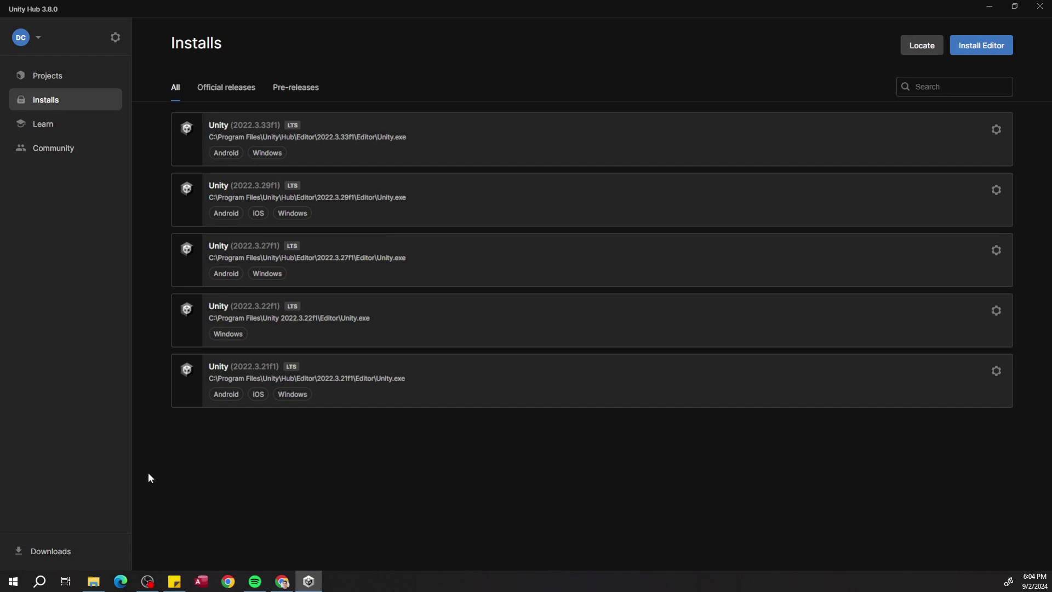
Set up a Unity 2022.3.44f1 install with Android Build Support and Windows Build Support (IL2CPP), and agree to the Android SDK and NDK terms
{"action": "left_click", "coordinate": [978, 48]}
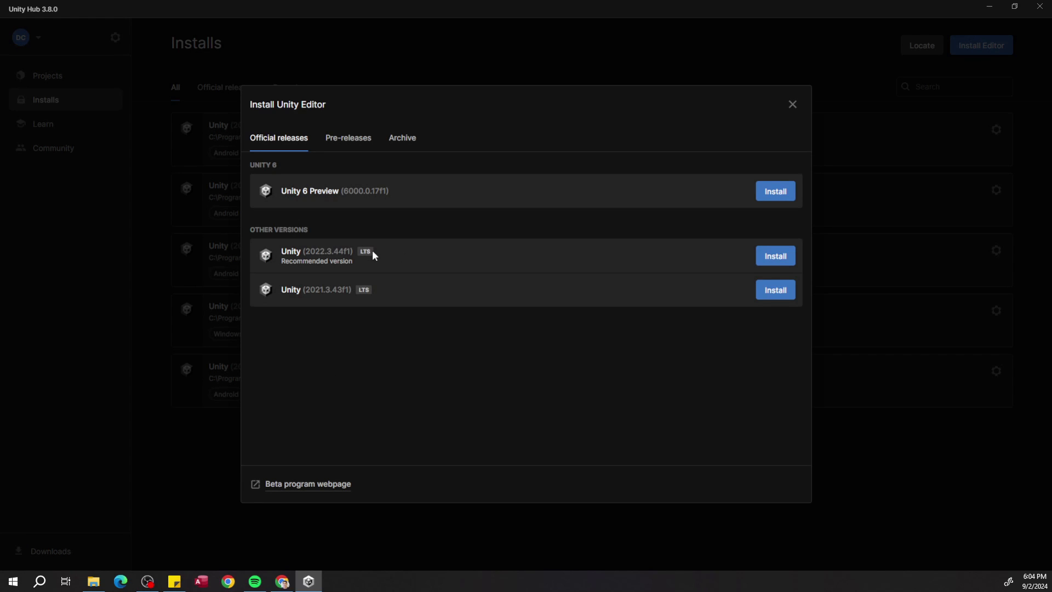
{"action": "left_click", "coordinate": [792, 256]}
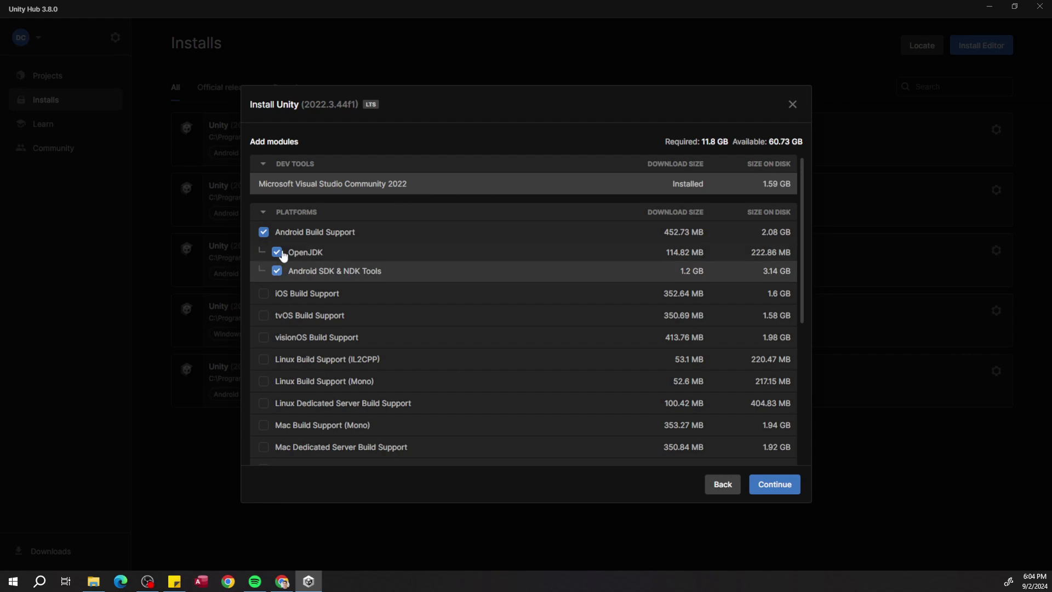
{"action": "scroll", "coordinate": [345, 233], "scroll_direction": "down", "scroll_amount": 2}
{"action": "scroll", "coordinate": [349, 236], "scroll_direction": "down", "scroll_amount": 3}
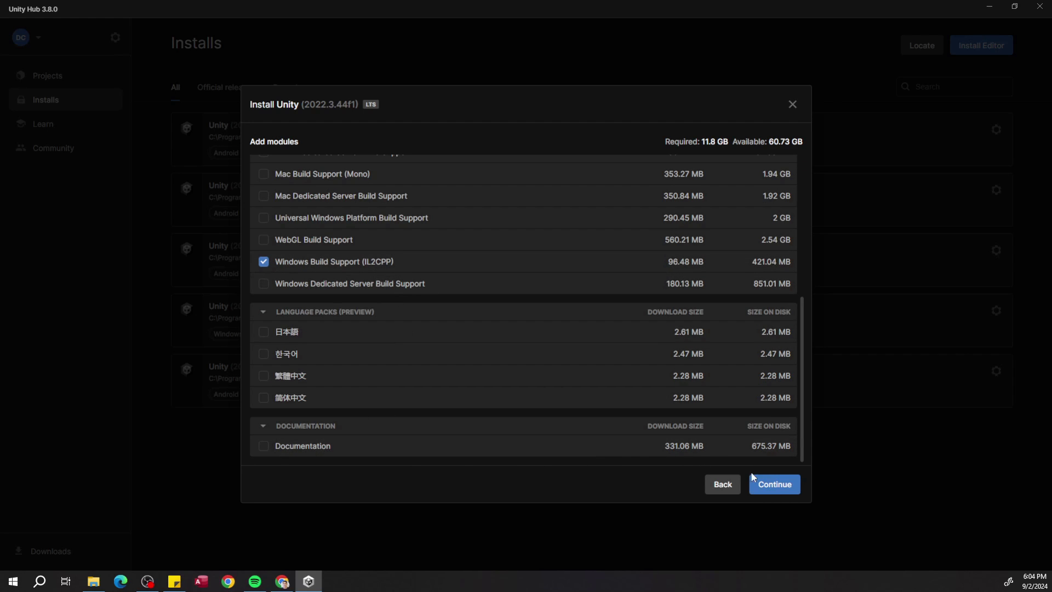
{"action": "left_click", "coordinate": [779, 485]}
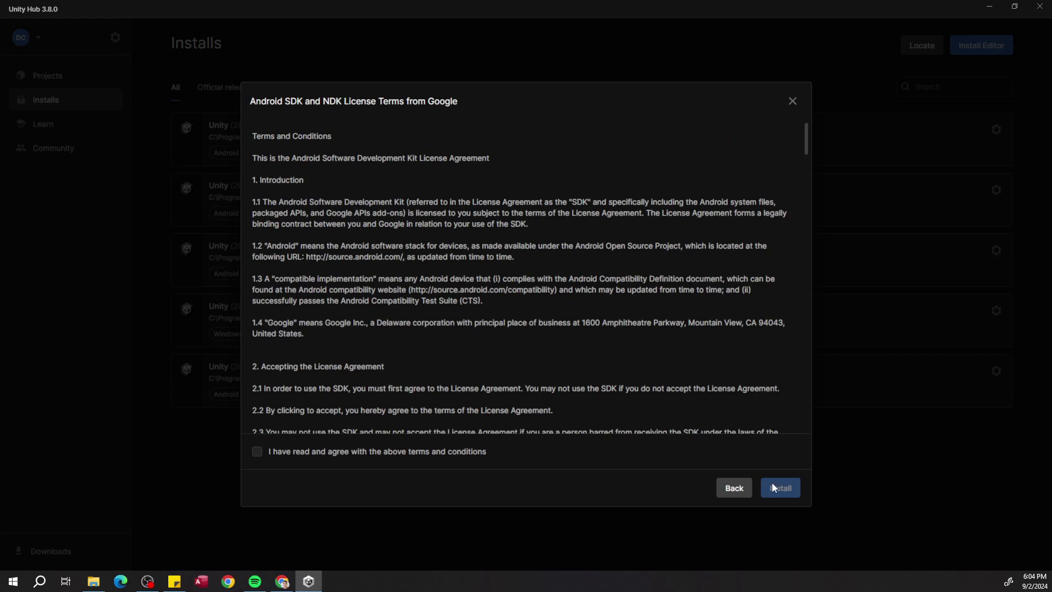
{"action": "scroll", "coordinate": [321, 446], "scroll_direction": "down", "scroll_amount": 2}
{"action": "left_click", "coordinate": [259, 452]}
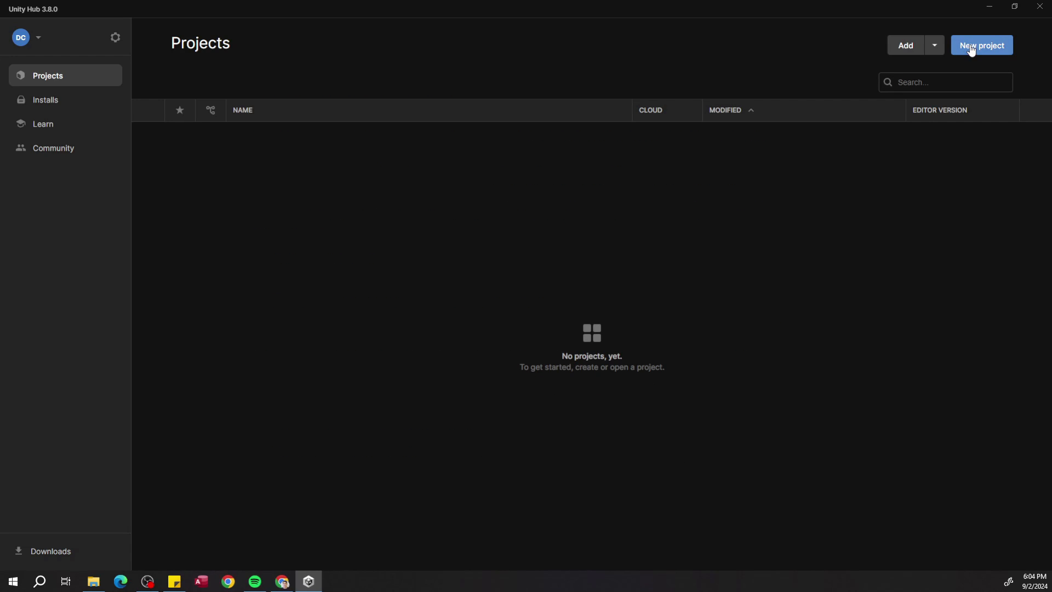
Create a new project named "My 3D Game" from the 3D (Built-In Render Pipeline) template
{"action": "left_click", "coordinate": [972, 50]}
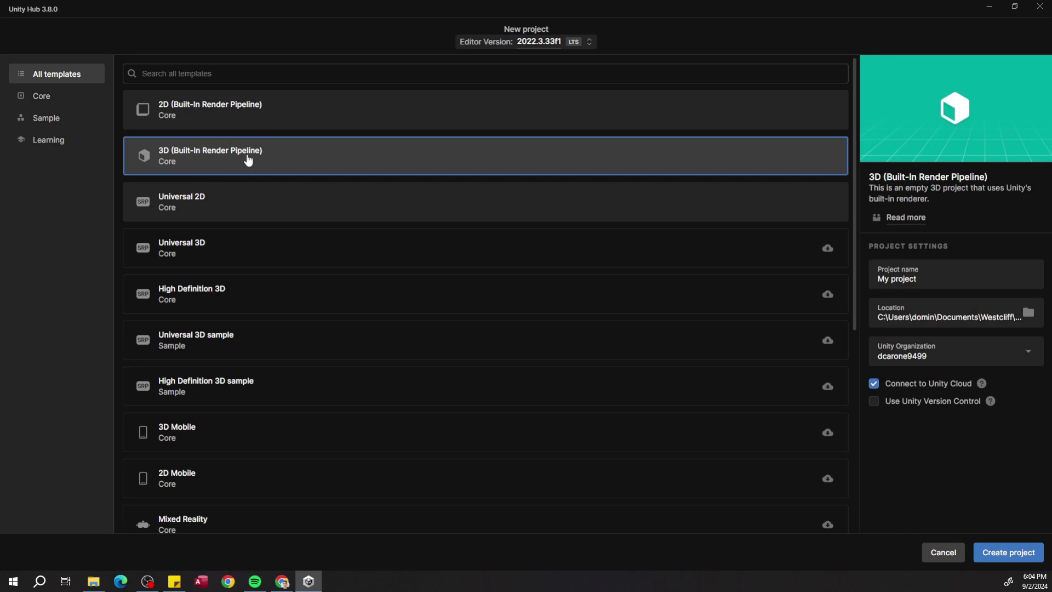
{"action": "left_click_drag", "start_coordinate": [940, 278], "coordinate": [851, 286]}
{"action": "type", "text": "My "}
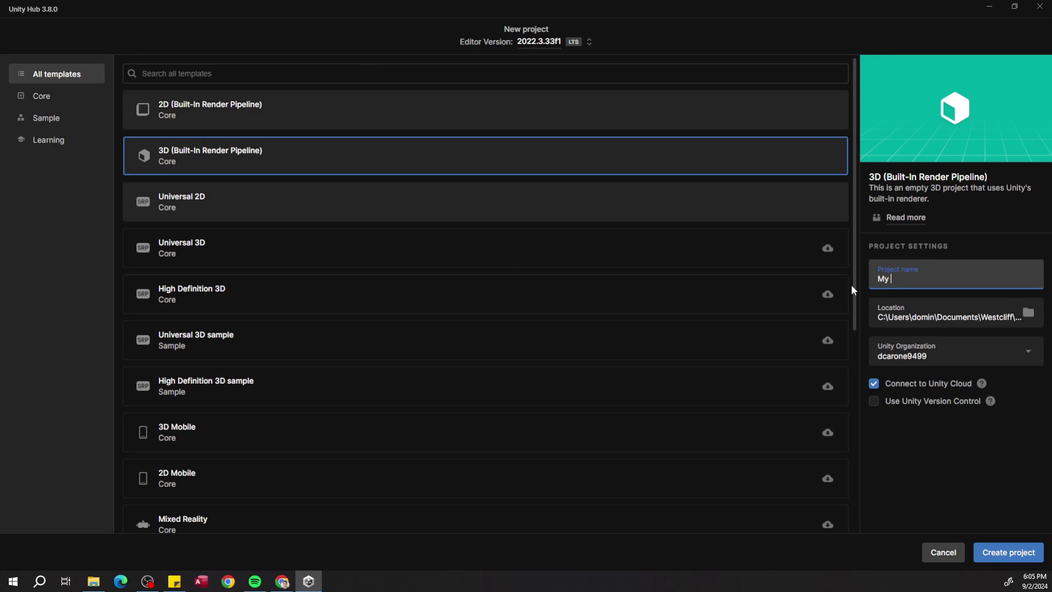
{"action": "type", "text": "3D Game"}
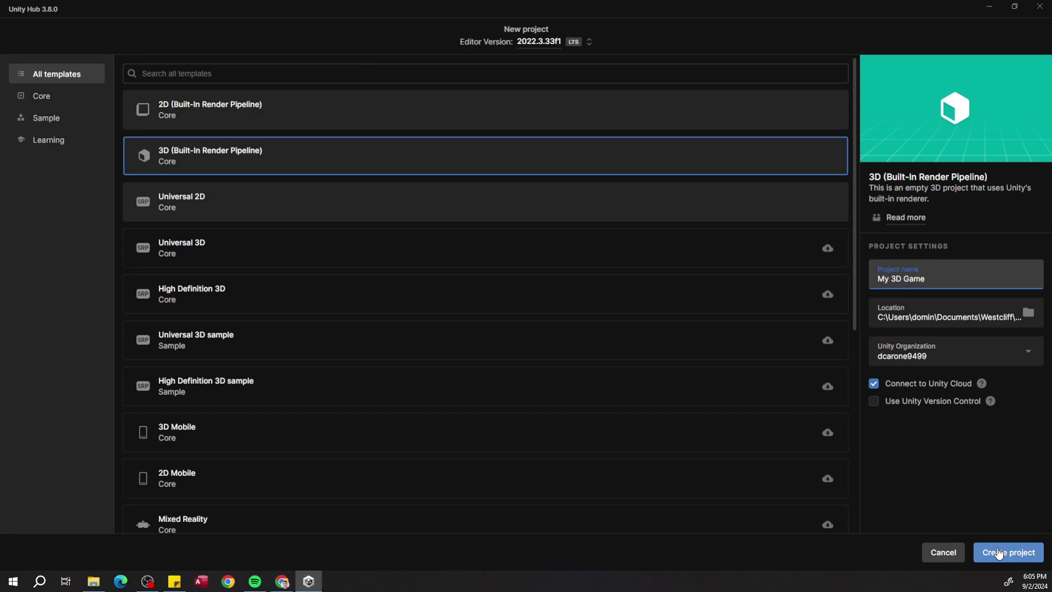
{"action": "left_click", "coordinate": [998, 552]}
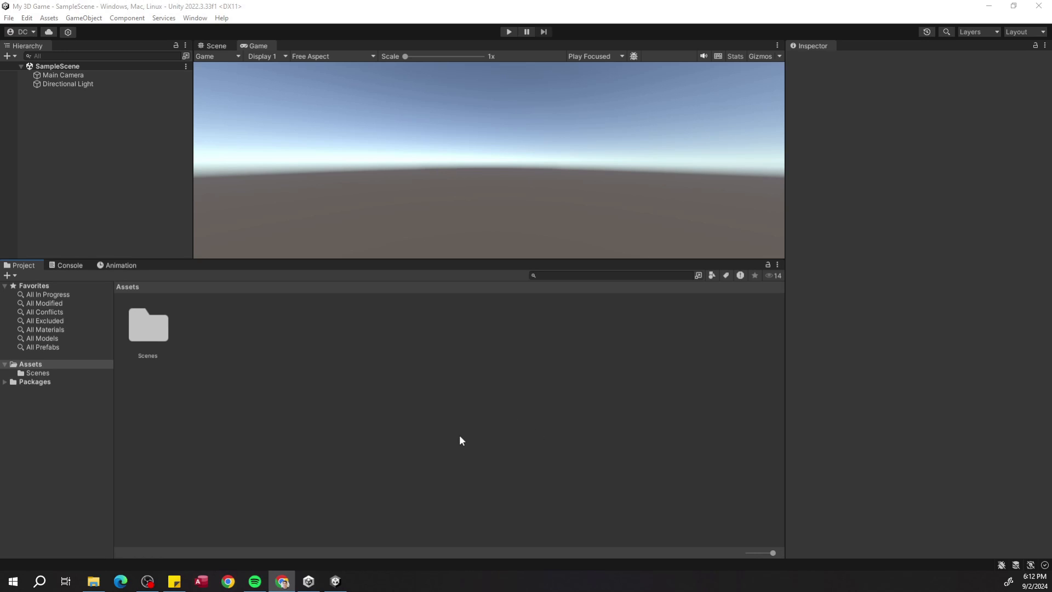
Switch to the Scene view and inspect the properties of the Main Camera and the Directional Light
{"action": "left_click", "coordinate": [214, 46]}
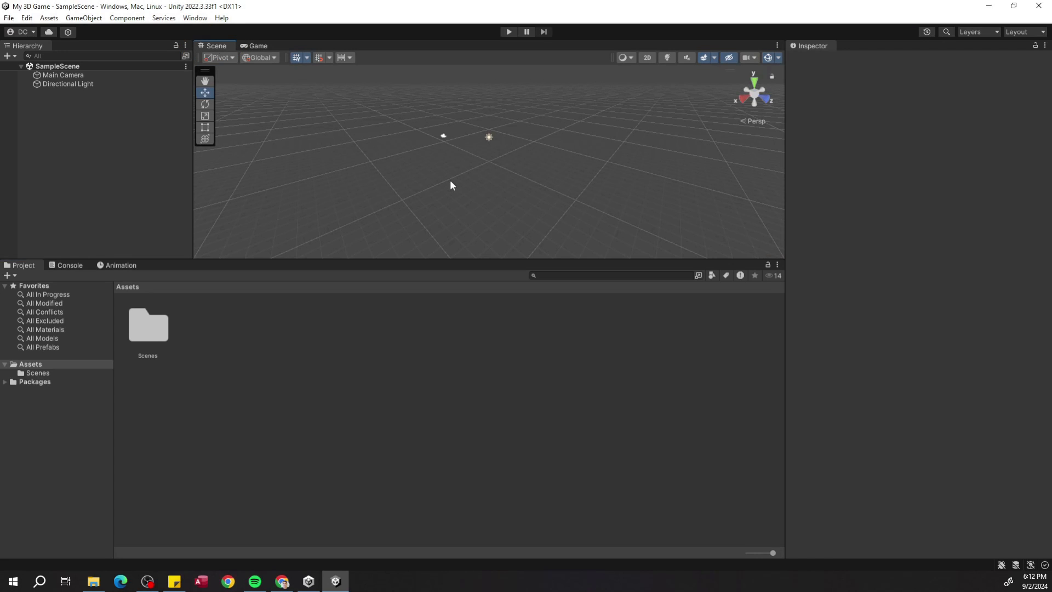
{"action": "left_click", "coordinate": [67, 75]}
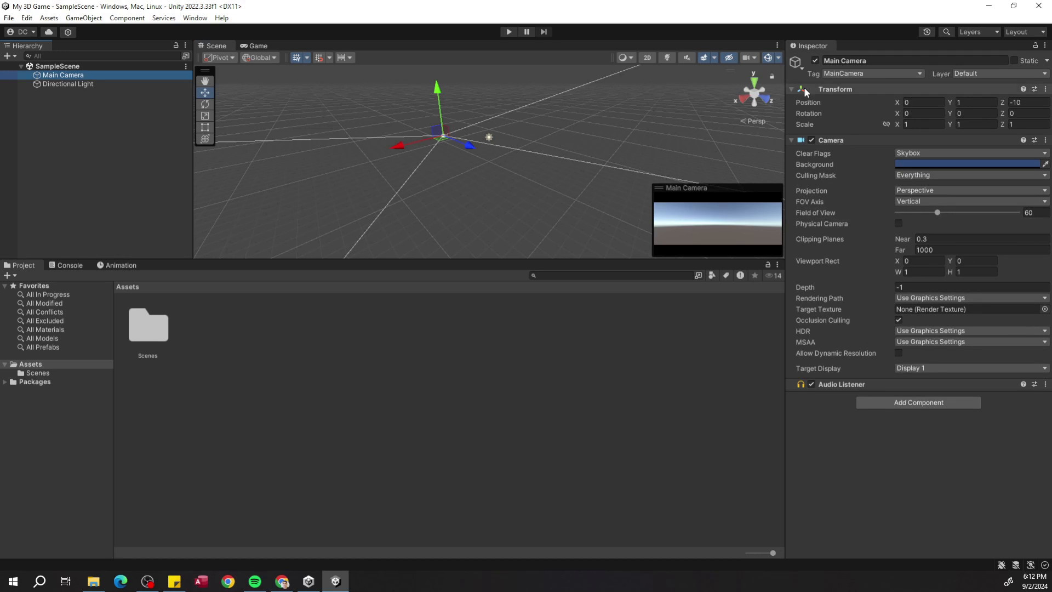
{"action": "left_click", "coordinate": [93, 85]}
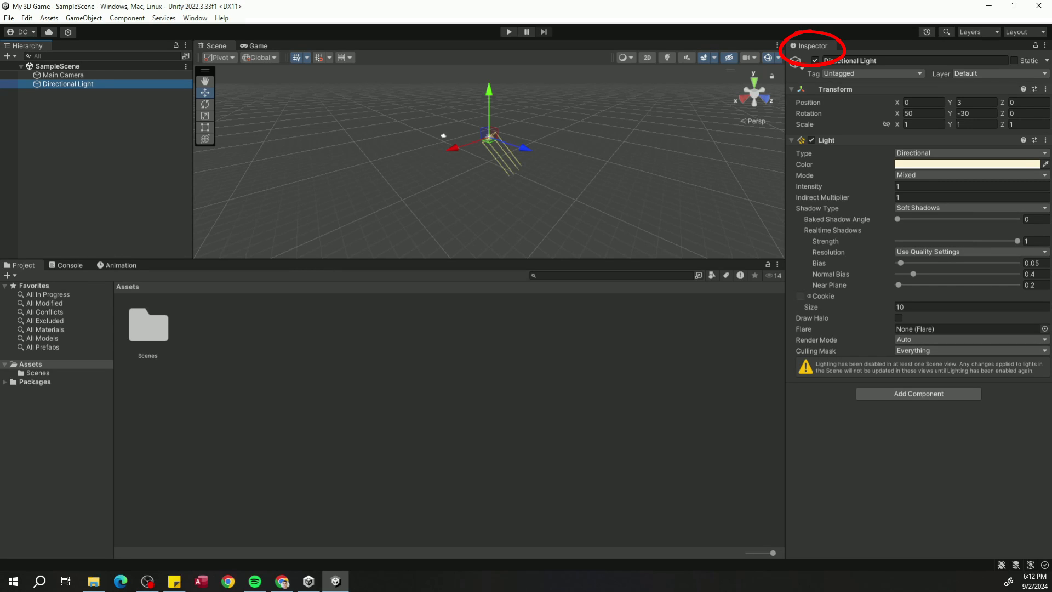
{"action": "left_click", "coordinate": [481, 151]}
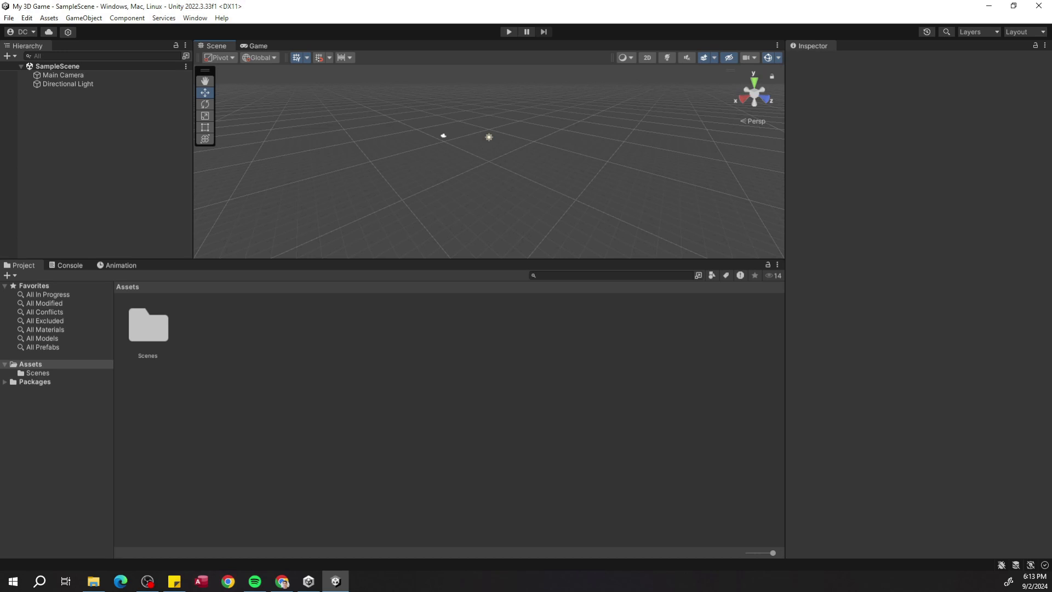
Navigate the Scene view, framing the Main Camera and the Directional Light, and select the camera
{"action": "right_click_drag", "start_coordinate": [465, 137], "coordinate": [385, 159]}
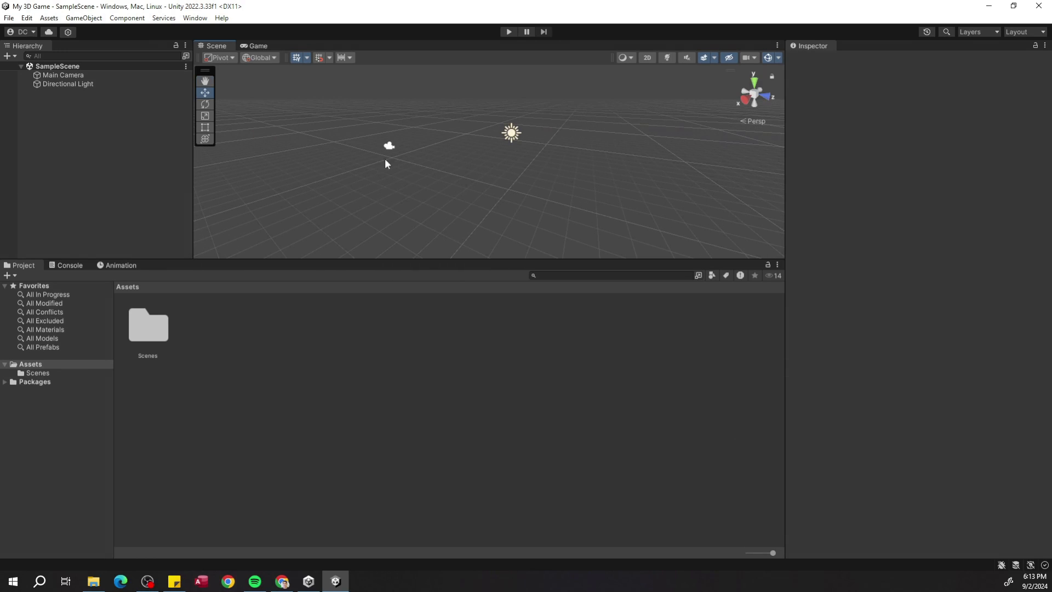
{"action": "double_click", "coordinate": [73, 78]}
{"action": "double_click", "coordinate": [71, 83]}
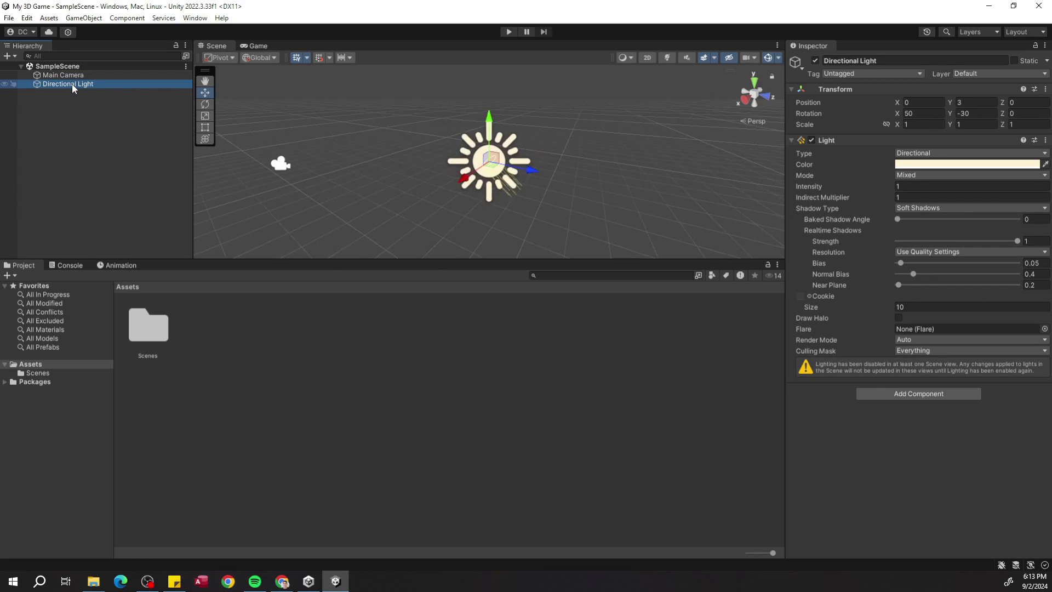
{"action": "right_click_drag", "start_coordinate": [342, 166], "coordinate": [482, 178]}
{"action": "key", "text": "s"}
{"action": "key", "text": "a"}
{"action": "left_click", "coordinate": [412, 151]}
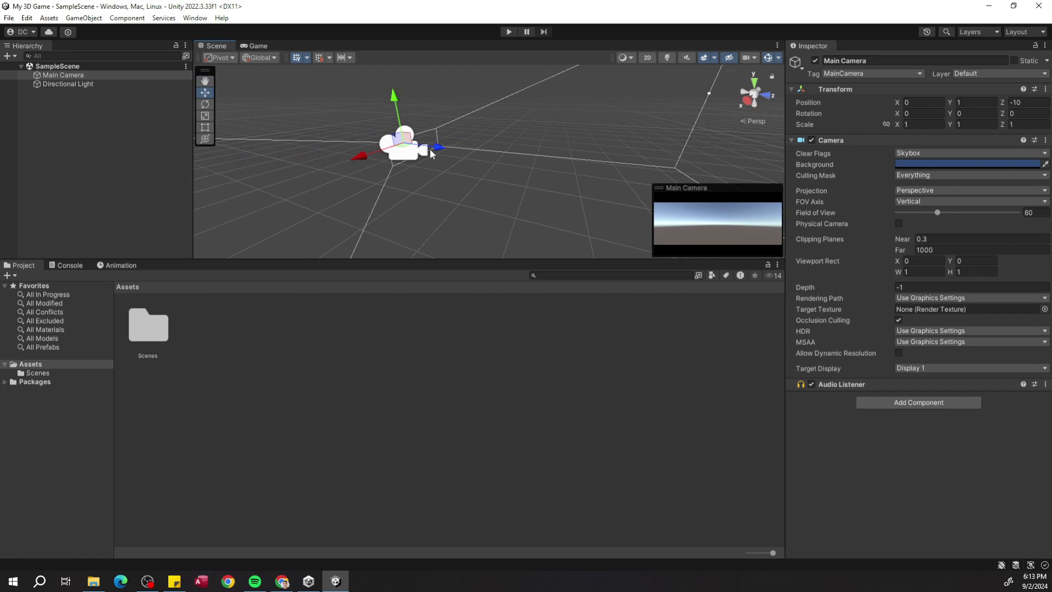
Try moving the Main Camera along its individual axes in the scene, undoing each move
{"action": "mouse_move", "coordinate": [437, 148]}
{"action": "left_mouse_down"}
{"action": "mouse_move", "coordinate": [568, 163]}
{"action": "mouse_move", "coordinate": [345, 135]}
{"action": "mouse_move", "coordinate": [540, 163]}
{"action": "mouse_move", "coordinate": [397, 147]}
{"action": "mouse_move", "coordinate": [287, 189]}
{"action": "mouse_move", "coordinate": [444, 135]}
{"action": "left_mouse_up"}
{"action": "key", "text": "ctrl+z"}
{"action": "key", "text": "ctrl+z"}
{"action": "mouse_move", "coordinate": [397, 106]}
{"action": "left_mouse_down"}
{"action": "mouse_move", "coordinate": [387, 60]}
{"action": "mouse_move", "coordinate": [394, 87]}
{"action": "left_mouse_up"}
{"action": "key", "text": "ctrl+z"}
{"action": "left_click_drag", "start_coordinate": [409, 138], "coordinate": [446, 120]}
{"action": "key", "text": "ctrl+z"}
{"action": "left_click_drag", "start_coordinate": [403, 146], "coordinate": [379, 149]}
{"action": "key", "text": "ctrl+z"}
Try entering position values of 1.15 and 2 for the Main Camera and undo the position change
{"action": "left_click", "coordinate": [926, 101]}
{"action": "type", "text": "1.15"}
{"action": "mouse_move", "coordinate": [898, 103]}
{"action": "left_mouse_down"}
{"action": "mouse_move", "coordinate": [864, 107]}
{"action": "mouse_move", "coordinate": [923, 107]}
{"action": "mouse_move", "coordinate": [899, 109]}
{"action": "left_mouse_up"}
{"action": "key", "text": "ctrl+z"}
{"action": "left_click", "coordinate": [936, 104]}
{"action": "type", "text": "2"}
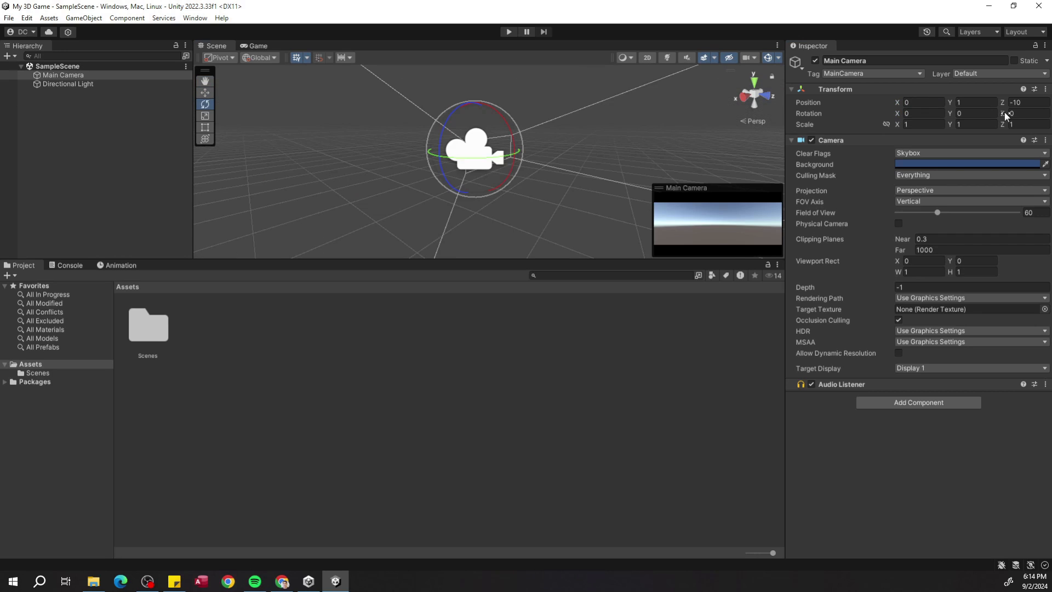
Try rotating the Main Camera about Z and X through its Transform values, undoing the rotation
{"action": "left_click_drag", "start_coordinate": [1004, 111], "coordinate": [975, 143]}
{"action": "key", "text": "ctrl+z"}
{"action": "key", "text": "ctrl+z"}
{"action": "left_click_drag", "start_coordinate": [898, 113], "coordinate": [969, 110]}
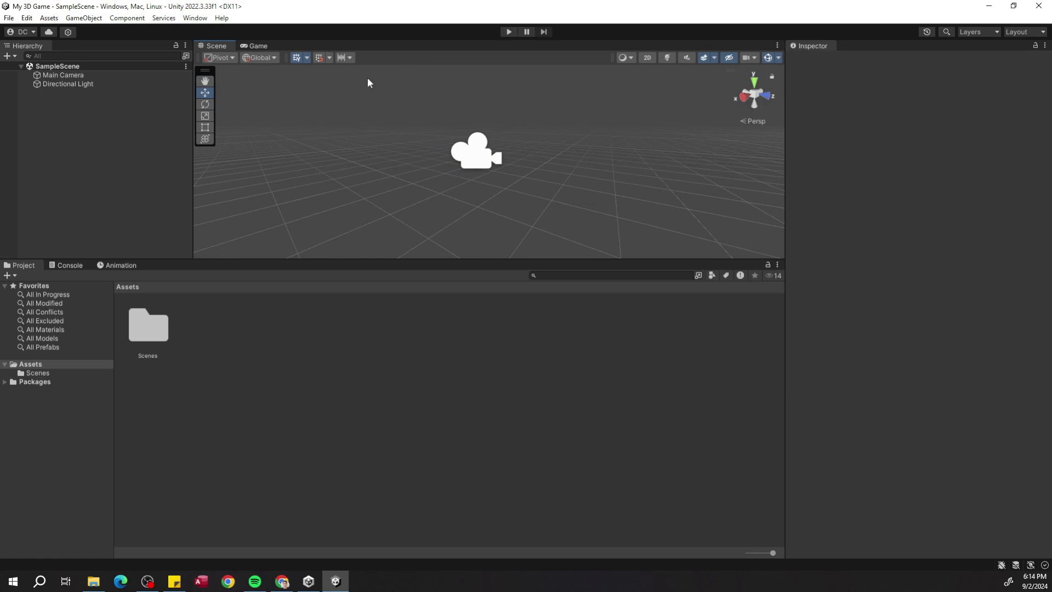
Add a Plane 3D object to SampleScene
{"action": "left_click_drag", "start_coordinate": [368, 79], "coordinate": [523, 164], "text": "alt"}
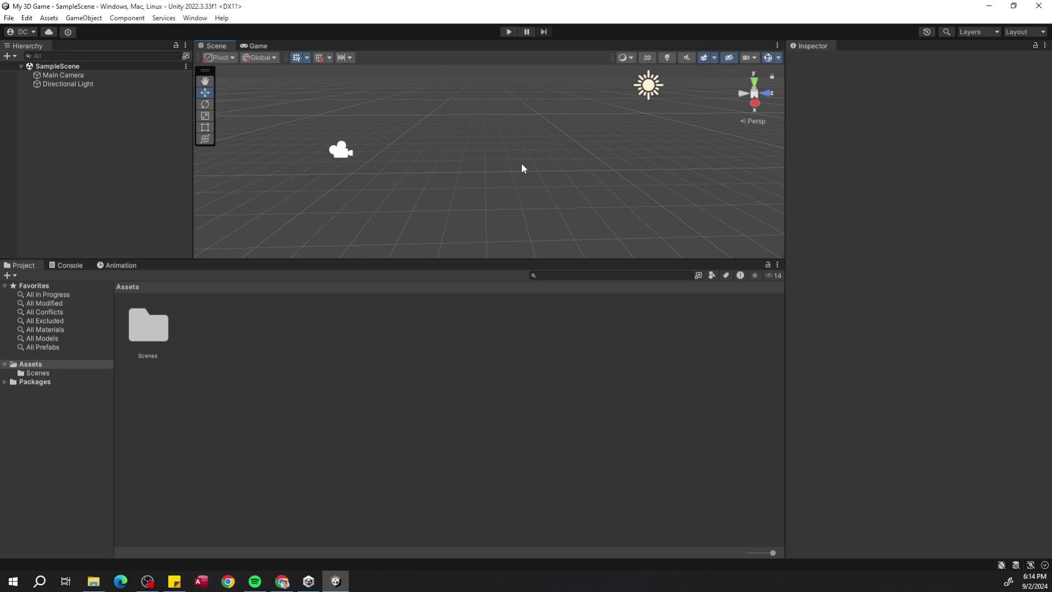
{"action": "right_click", "coordinate": [111, 133]}
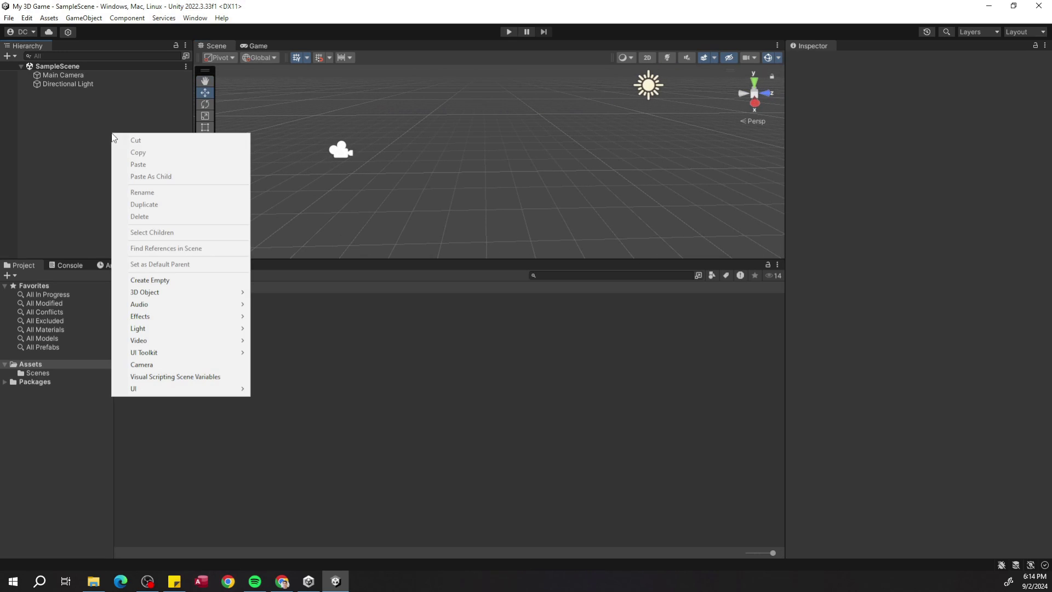
{"action": "mouse_move", "coordinate": [147, 296]}
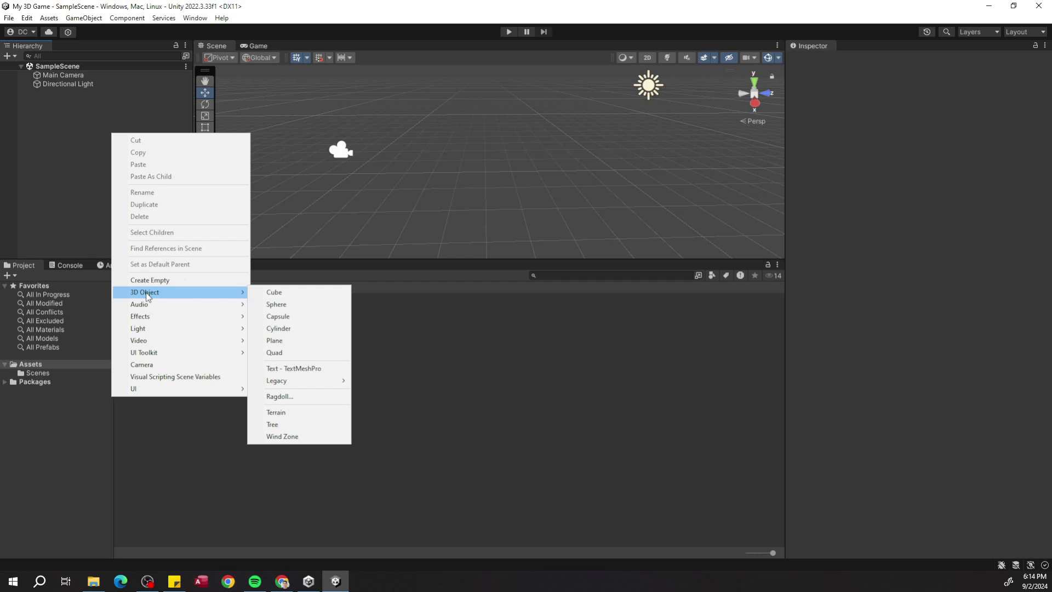
{"action": "left_click", "coordinate": [271, 341]}
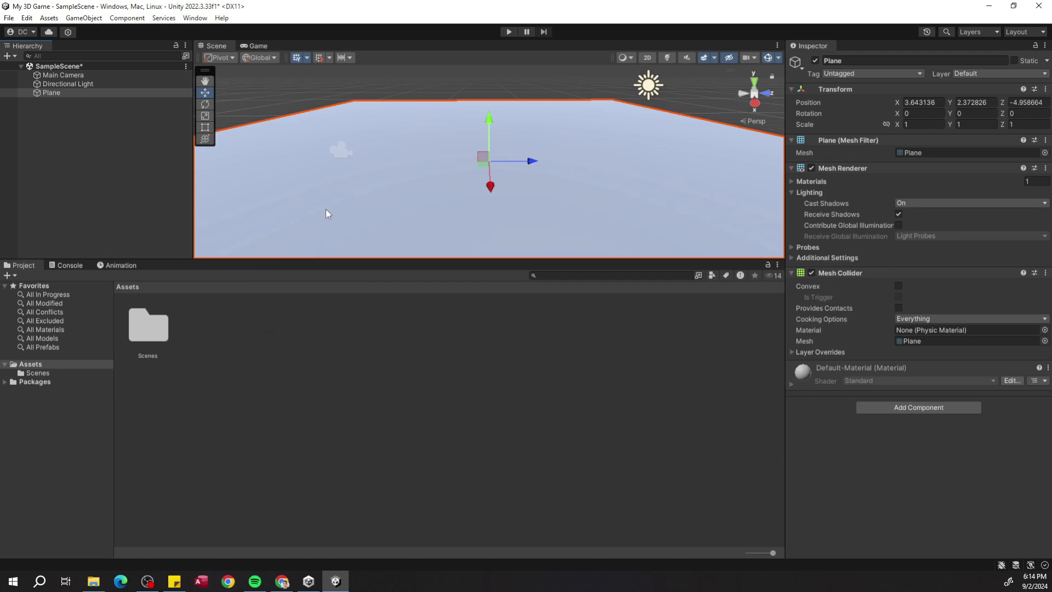
Move the plane to about X 0.56, Y 3.8 and rotate it to about Y 4.75, Z 5.38 degrees
{"action": "right_click_drag", "start_coordinate": [347, 189], "coordinate": [430, 184]}
{"action": "left_click_drag", "start_coordinate": [515, 142], "coordinate": [500, 126]}
{"action": "left_click_drag", "start_coordinate": [500, 126], "coordinate": [492, 90]}
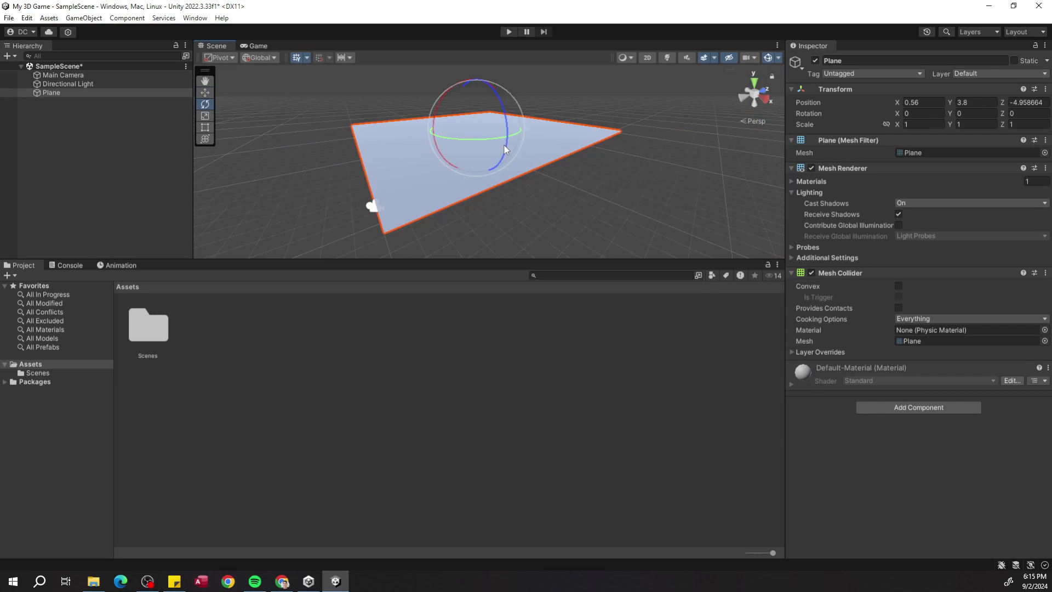
{"action": "left_click_drag", "start_coordinate": [502, 150], "coordinate": [467, 191]}
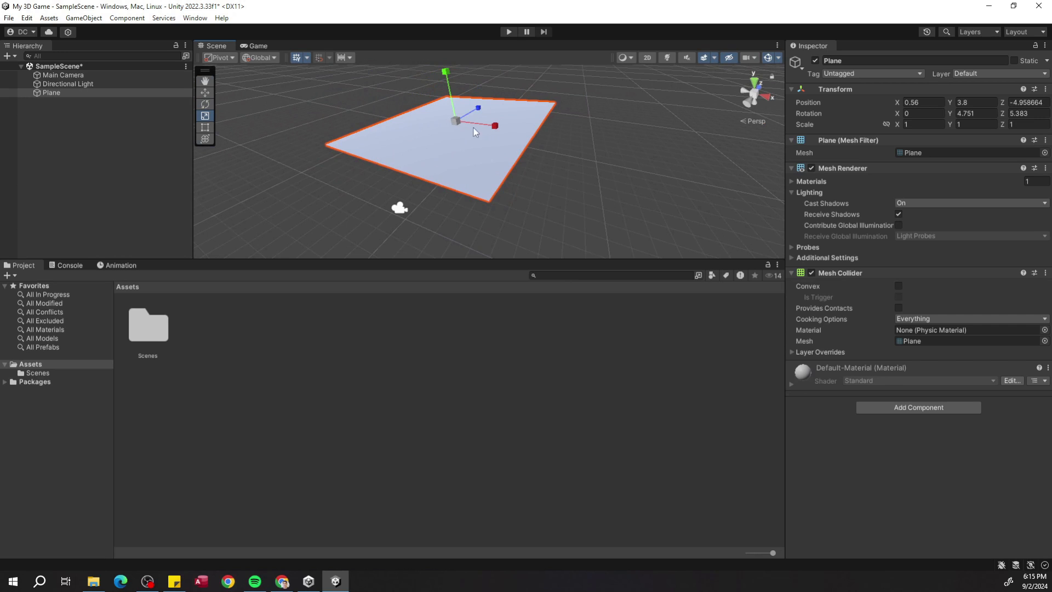
Resize the plane and set its X and Z scale to 1.1
{"action": "left_click_drag", "start_coordinate": [496, 127], "coordinate": [490, 101]}
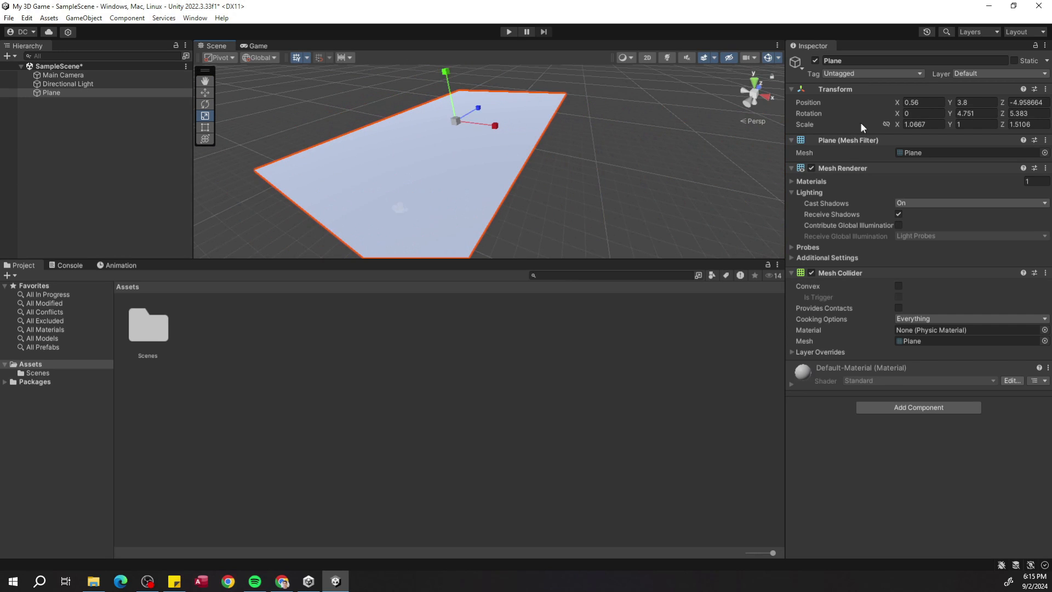
{"action": "mouse_move", "coordinate": [900, 125]}
{"action": "left_mouse_down"}
{"action": "mouse_move", "coordinate": [947, 124]}
{"action": "mouse_move", "coordinate": [883, 123]}
{"action": "left_mouse_up"}
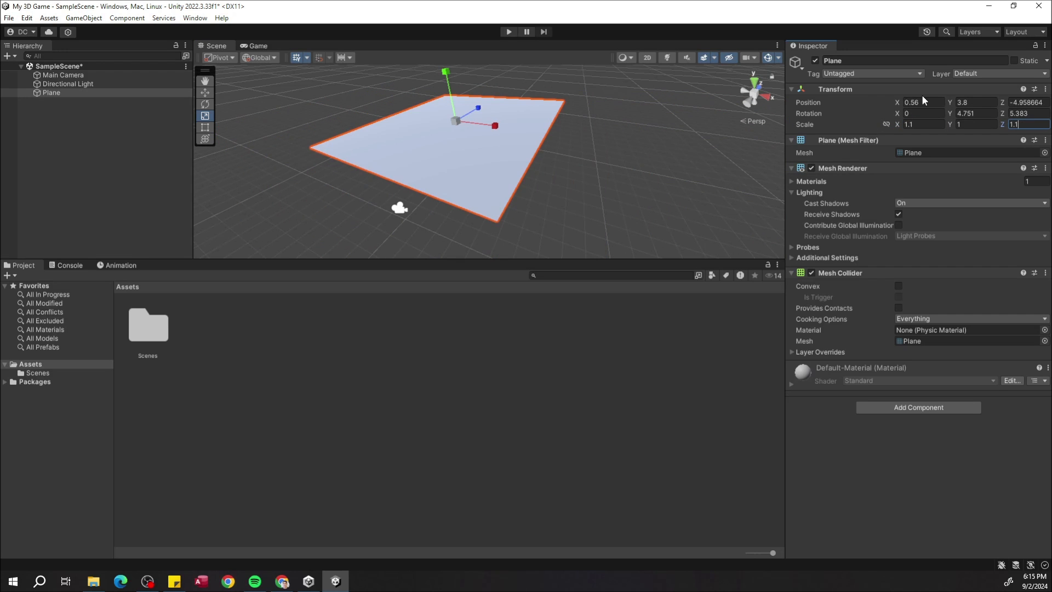
Reset the plane's position to 0 on X, Y and Z and its Y and Z rotation to 0
{"action": "left_click", "coordinate": [918, 102]}
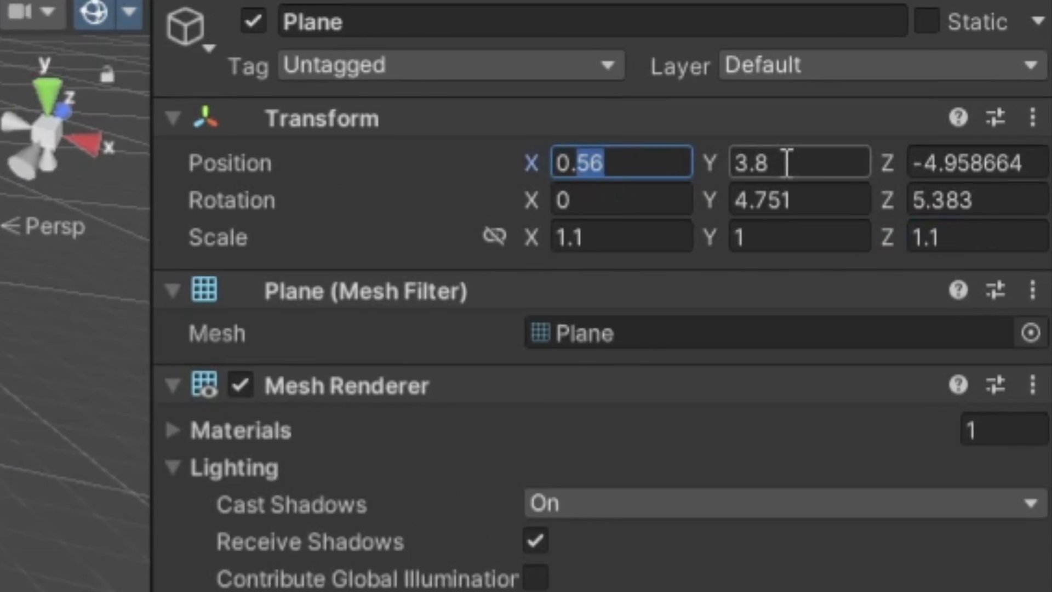
{"action": "left_click", "coordinate": [976, 102]}
{"action": "type", "text": "0"}
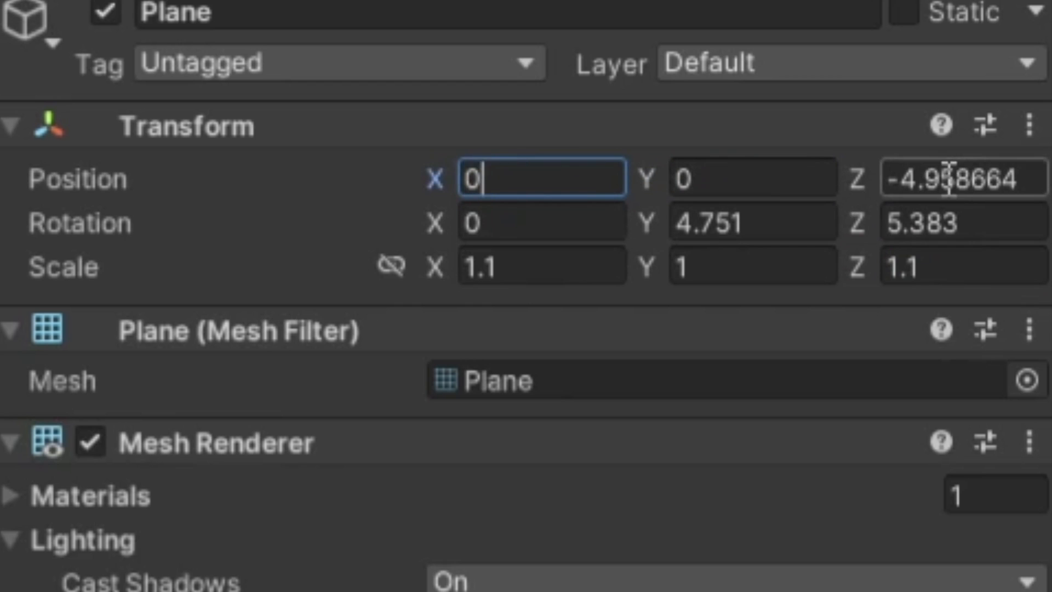
{"action": "left_click", "coordinate": [891, 178]}
{"action": "type", "text": "0"}
{"action": "left_click", "coordinate": [927, 225]}
{"action": "type", "text": "0"}
{"action": "left_click", "coordinate": [761, 224]}
{"action": "type", "text": "0"}
{"action": "key", "text": "Return"}
Set the plane's X and Z scale back to 1
{"action": "left_click", "coordinate": [526, 268]}
{"action": "type", "text": "1"}
{"action": "left_click", "coordinate": [961, 276]}
{"action": "type", "text": "1"}
{"action": "left_click", "coordinate": [605, 281]}
{"action": "left_click", "coordinate": [574, 231]}
{"action": "right_click_drag", "start_coordinate": [610, 176], "coordinate": [650, 169]}
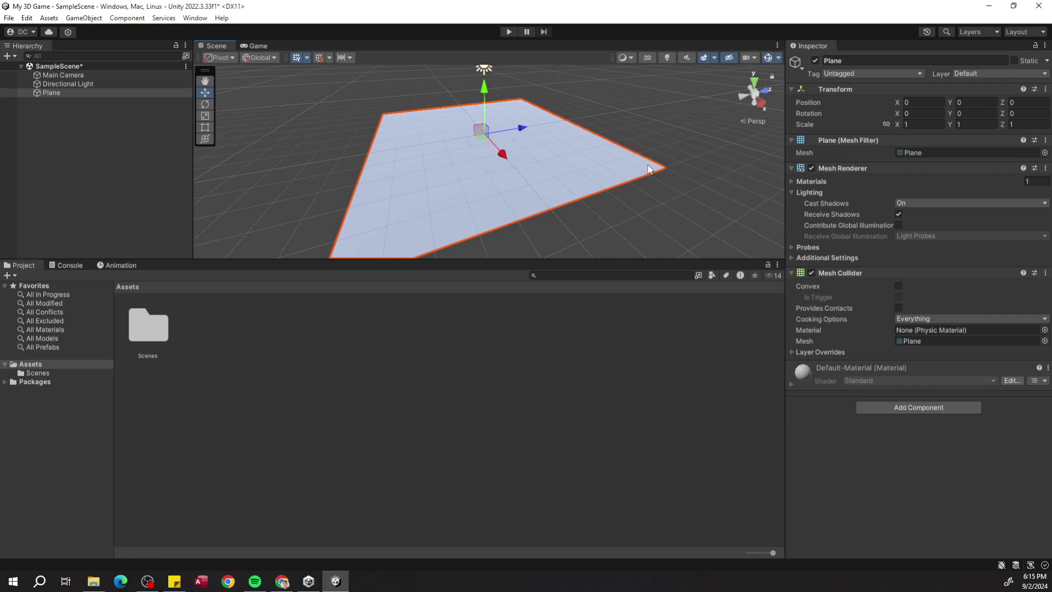
Create a new material named Ground in the Assets folder
{"action": "left_click", "coordinate": [534, 362]}
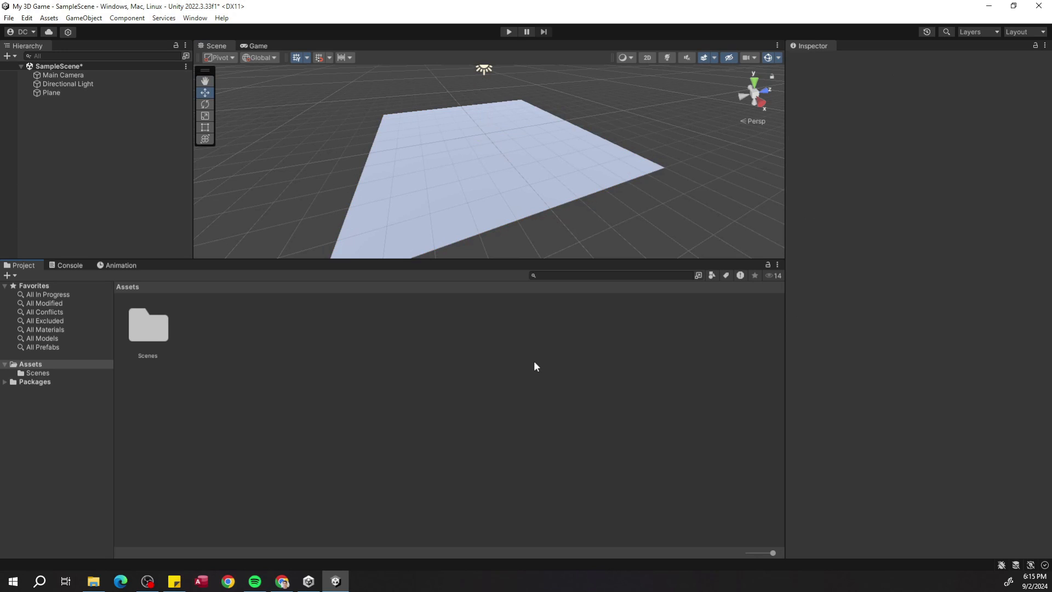
{"action": "right_click", "coordinate": [309, 351]}
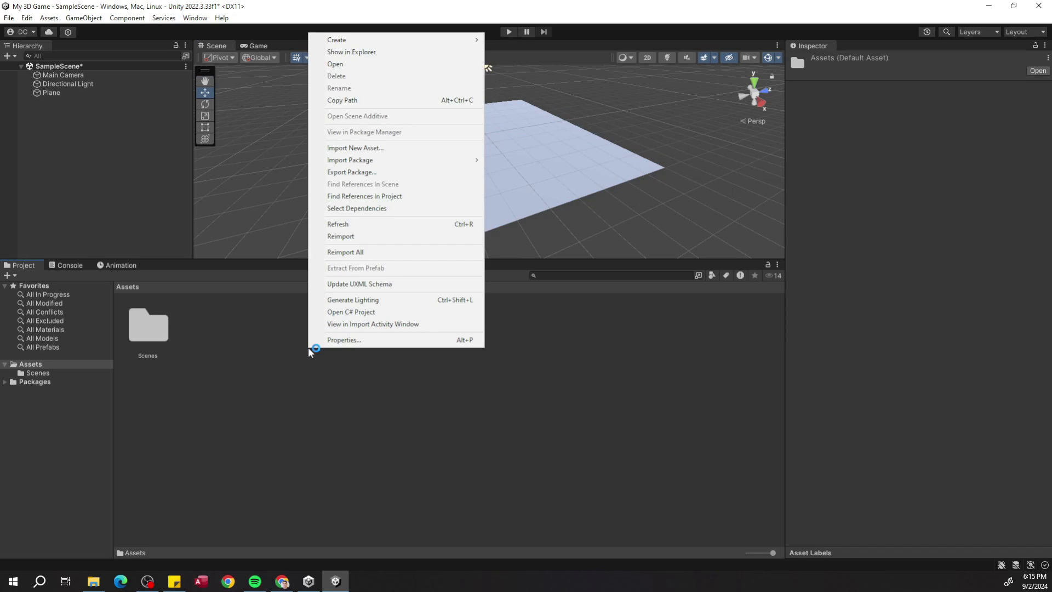
{"action": "mouse_move", "coordinate": [359, 42]}
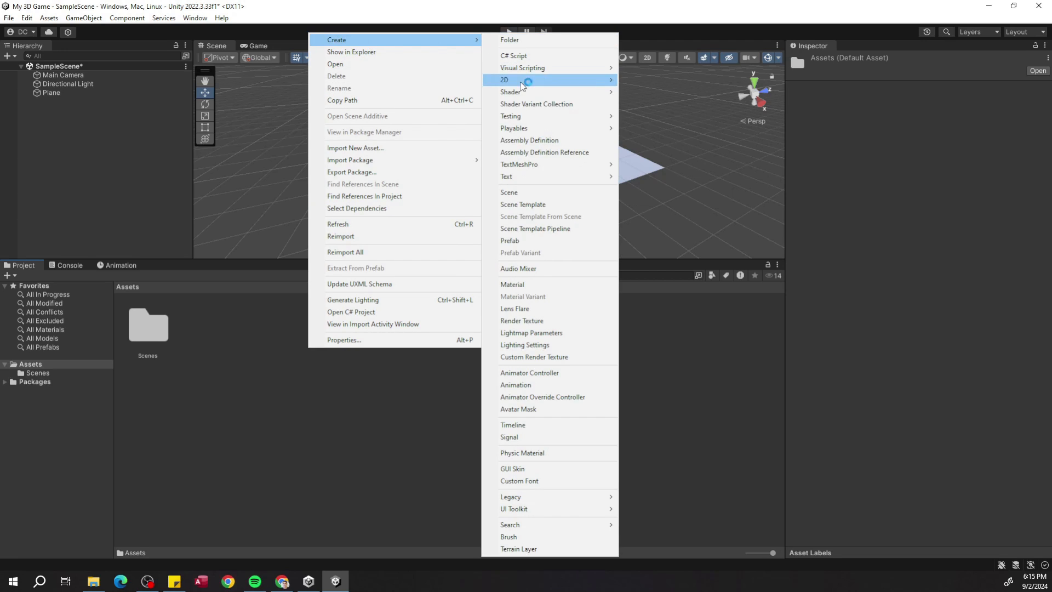
{"action": "left_click", "coordinate": [521, 285]}
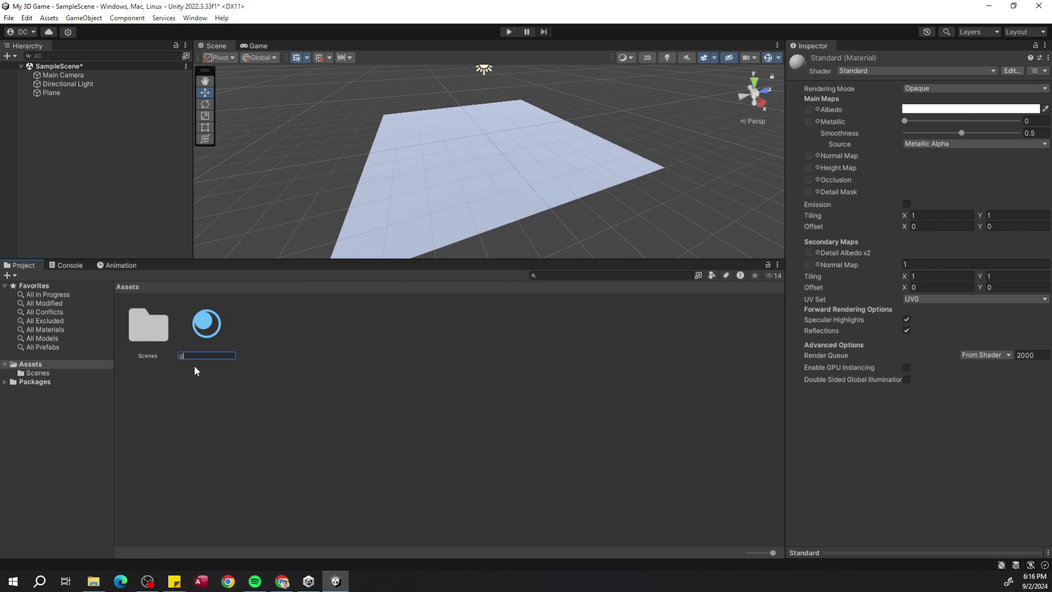
{"action": "type", "text": "Ground"}
{"action": "key", "text": "Return"}
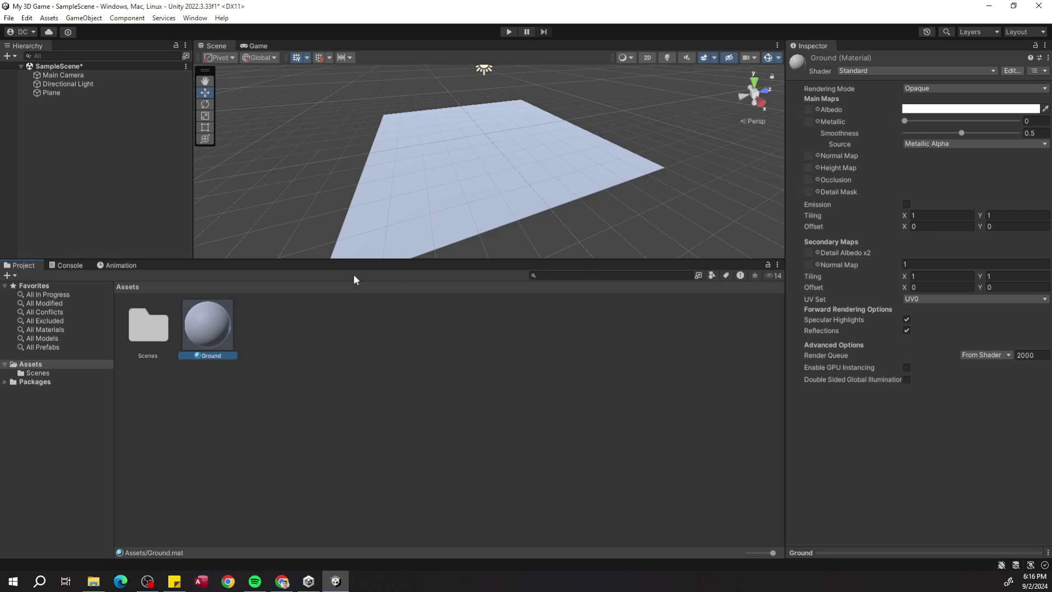
Give the Ground material a dark green albedo of about RGB 21, 73, 19 and apply it to the plane
{"action": "left_click", "coordinate": [924, 108]}
{"action": "left_click_drag", "start_coordinate": [946, 235], "coordinate": [960, 151]}
{"action": "left_click", "coordinate": [999, 212]}
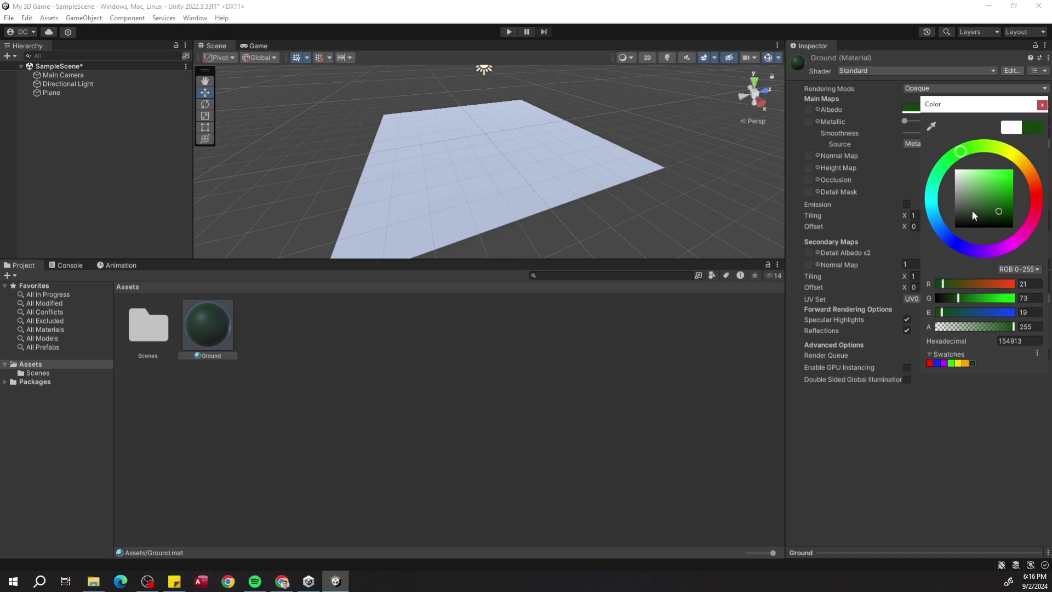
{"action": "left_click_drag", "start_coordinate": [203, 340], "coordinate": [475, 144]}
{"action": "left_click", "coordinate": [501, 229]}
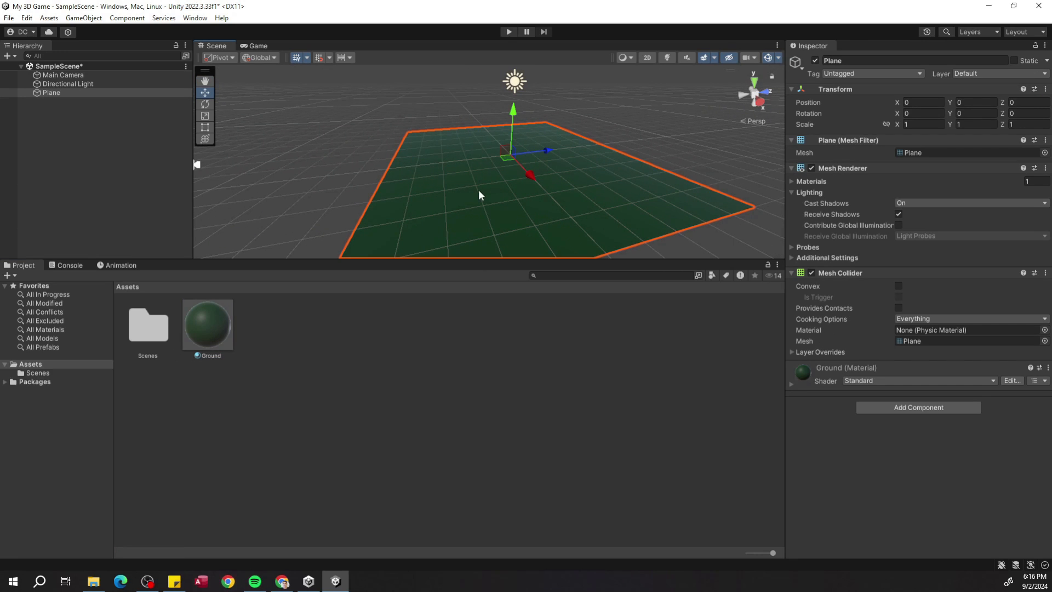
Recolour the Ground material's albedo, going through a brighter green to a teal of about RGB 36, 123, 118
{"action": "left_click", "coordinate": [205, 345]}
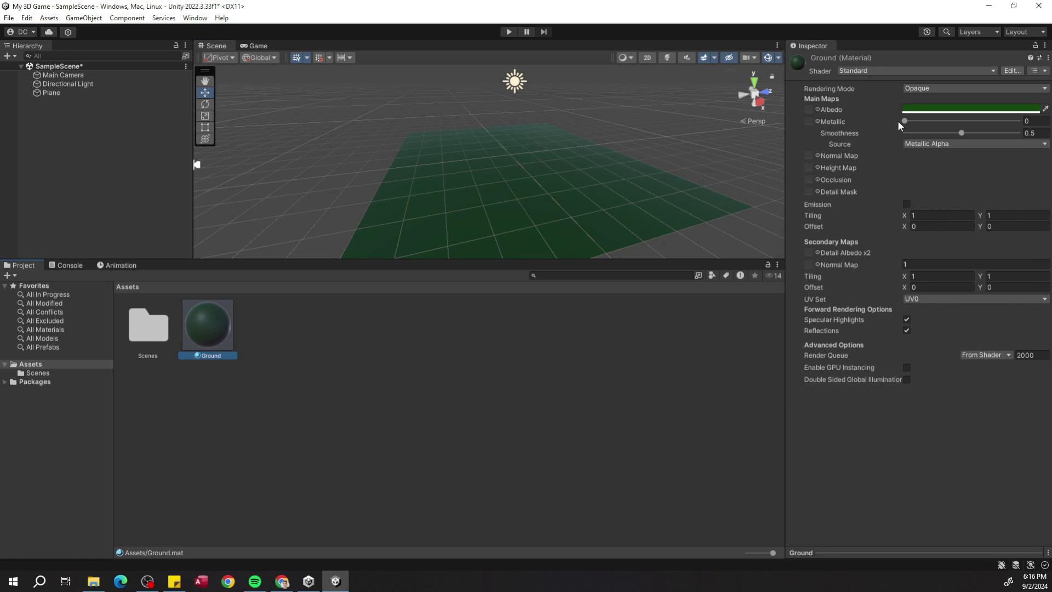
{"action": "left_click", "coordinate": [970, 109]}
{"action": "left_click", "coordinate": [974, 189]}
{"action": "mouse_move", "coordinate": [976, 188]}
{"action": "left_mouse_down"}
{"action": "mouse_move", "coordinate": [983, 174]}
{"action": "mouse_move", "coordinate": [986, 190]}
{"action": "left_mouse_up"}
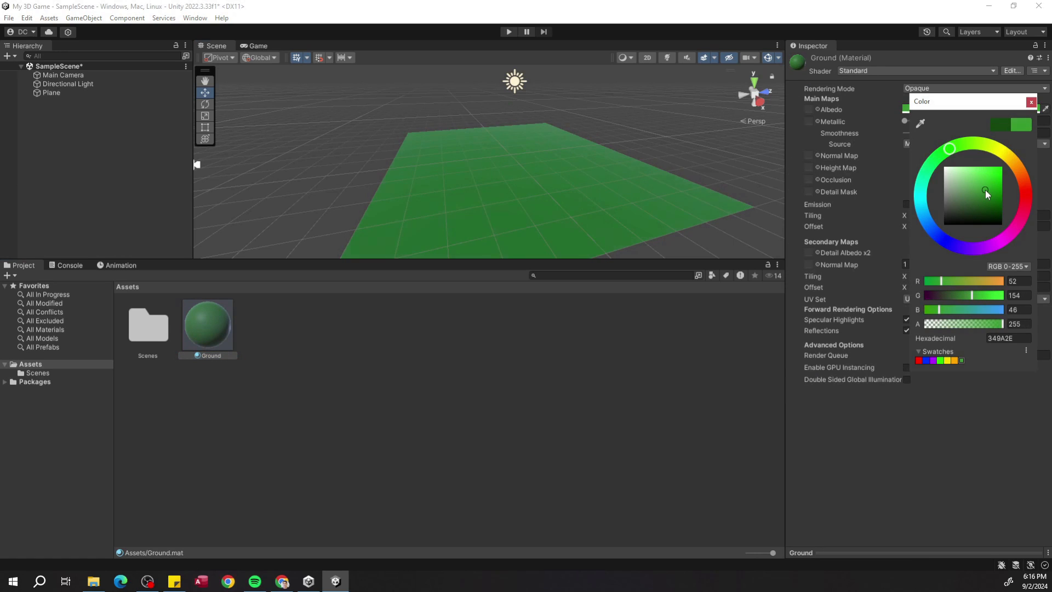
{"action": "mouse_move", "coordinate": [927, 210]}
{"action": "left_mouse_down"}
{"action": "mouse_move", "coordinate": [935, 221]}
{"action": "mouse_move", "coordinate": [923, 200]}
{"action": "left_mouse_up"}
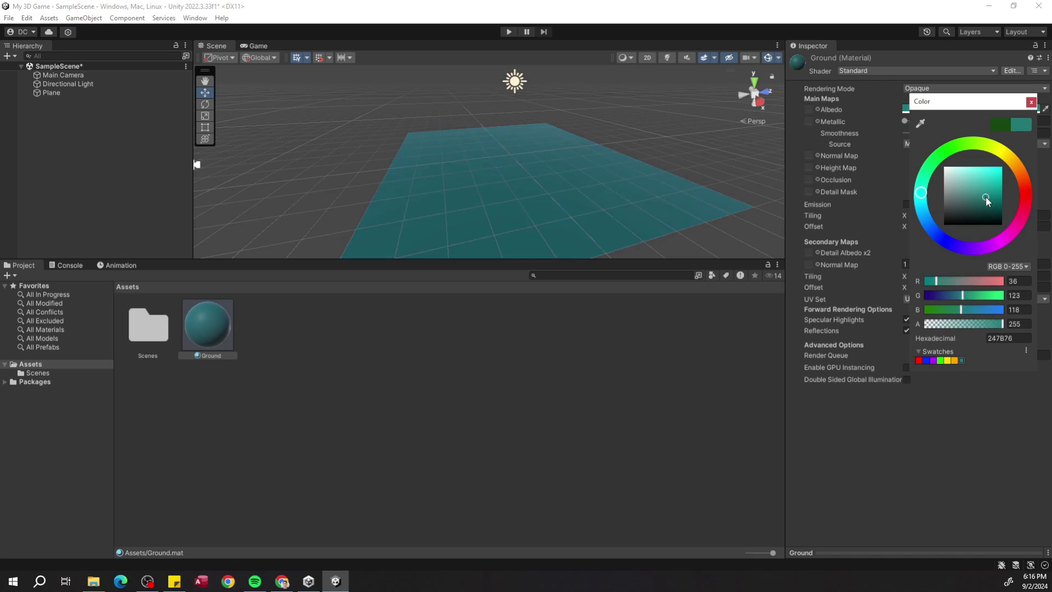
Focus on the Main Camera and try rearranging the editor panels, docking the Game view beneath the Scene view
{"action": "double_click", "coordinate": [63, 75]}
{"action": "left_click", "coordinate": [81, 266]}
{"action": "left_click", "coordinate": [96, 266]}
{"action": "left_click_drag", "start_coordinate": [251, 51], "coordinate": [390, 164]}
{"action": "left_click_drag", "start_coordinate": [138, 65], "coordinate": [195, 367]}
{"action": "left_click_drag", "start_coordinate": [362, 304], "coordinate": [355, 219]}
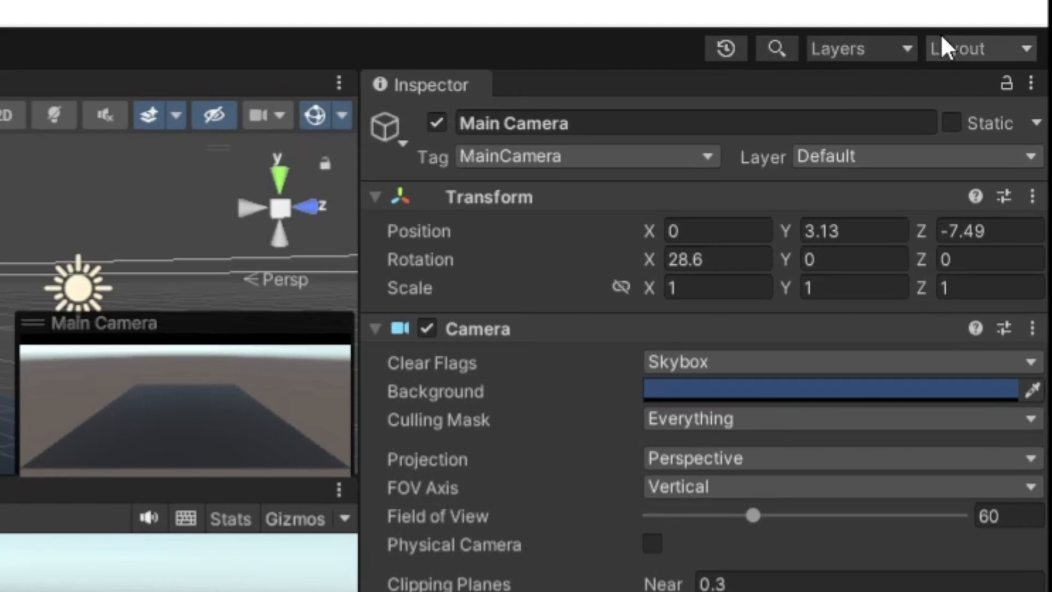
Restore the Default editor layout and expand SampleScene in the Hierarchy
{"action": "left_click", "coordinate": [942, 41]}
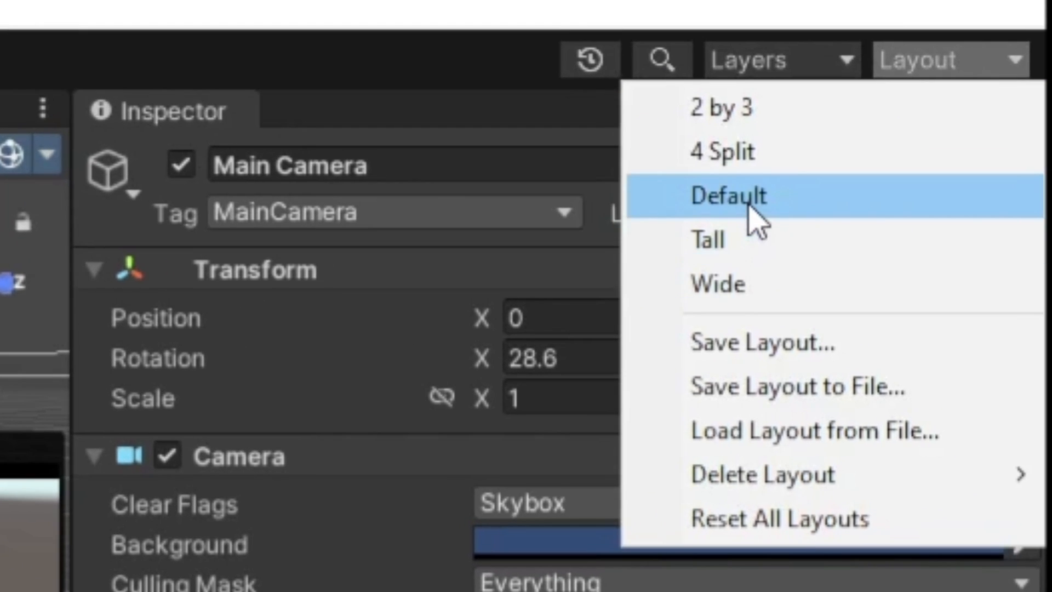
{"action": "left_click", "coordinate": [751, 214]}
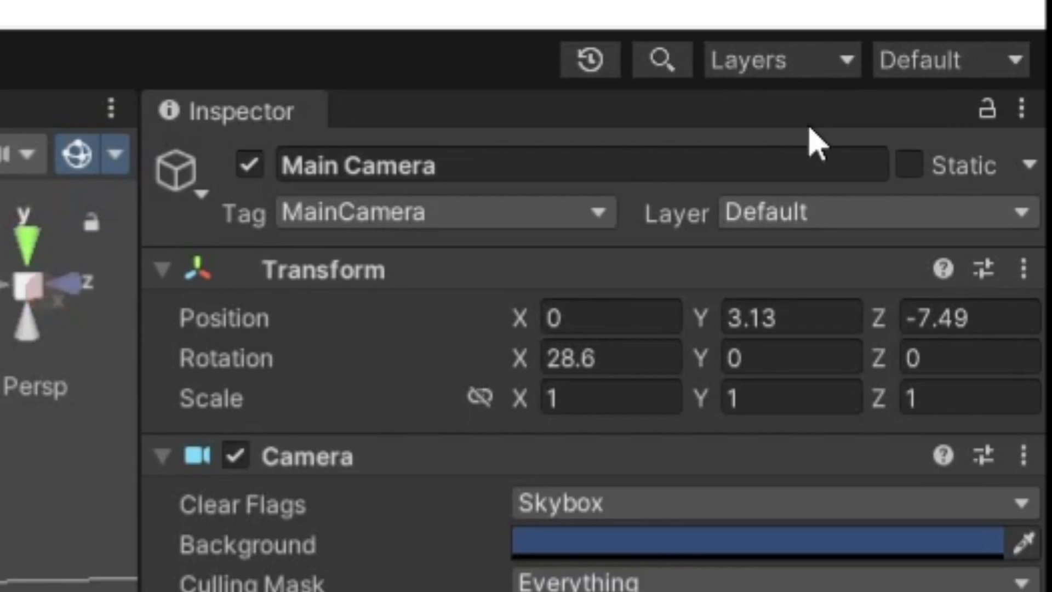
{"action": "left_click", "coordinate": [21, 66]}
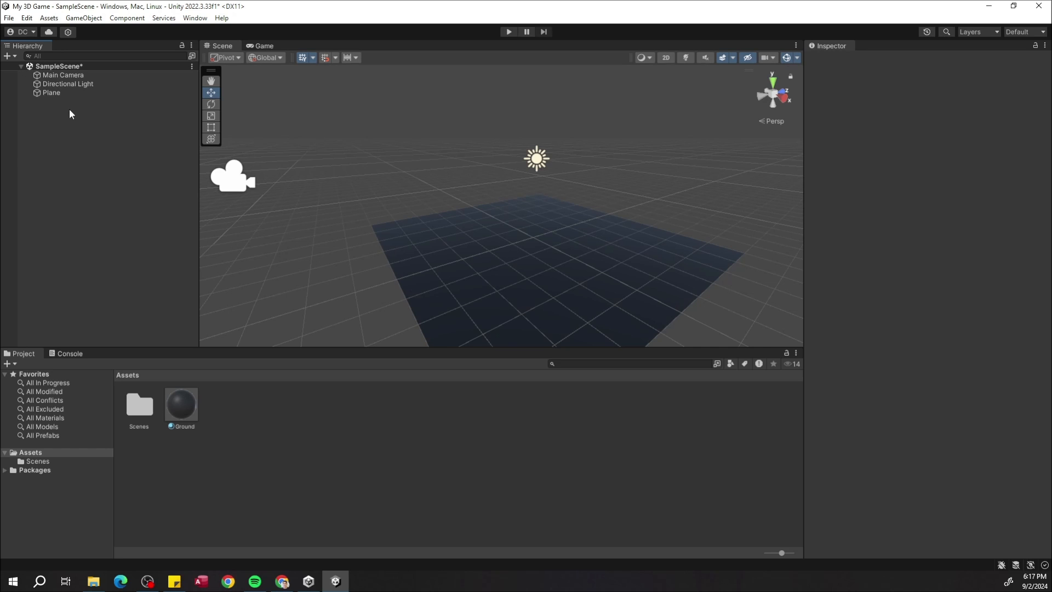
Add a Cube 3D object to SampleScene and name it Player
{"action": "right_click", "coordinate": [116, 152]}
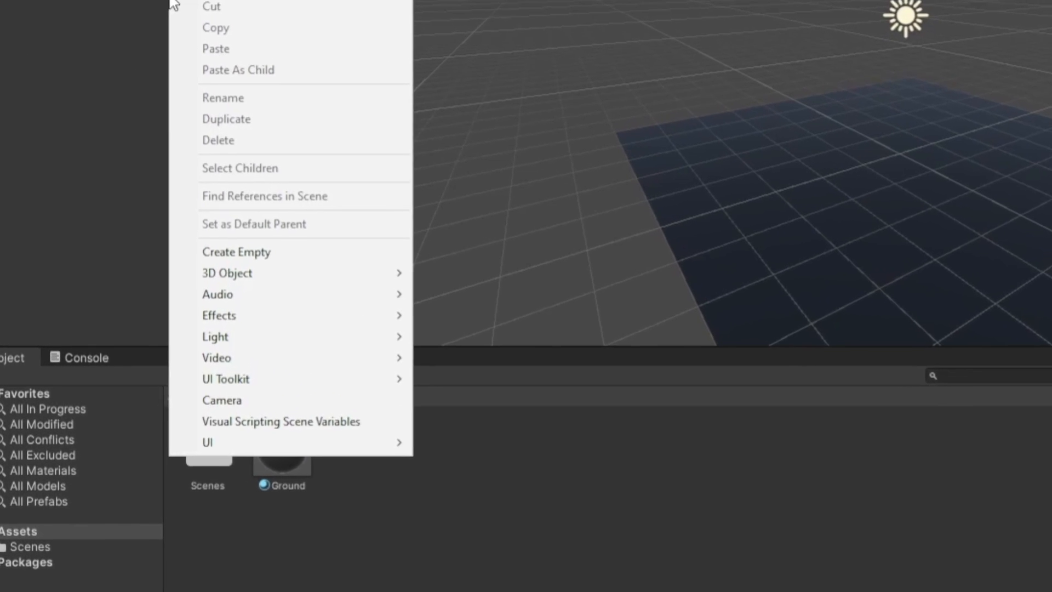
{"action": "mouse_move", "coordinate": [238, 275]}
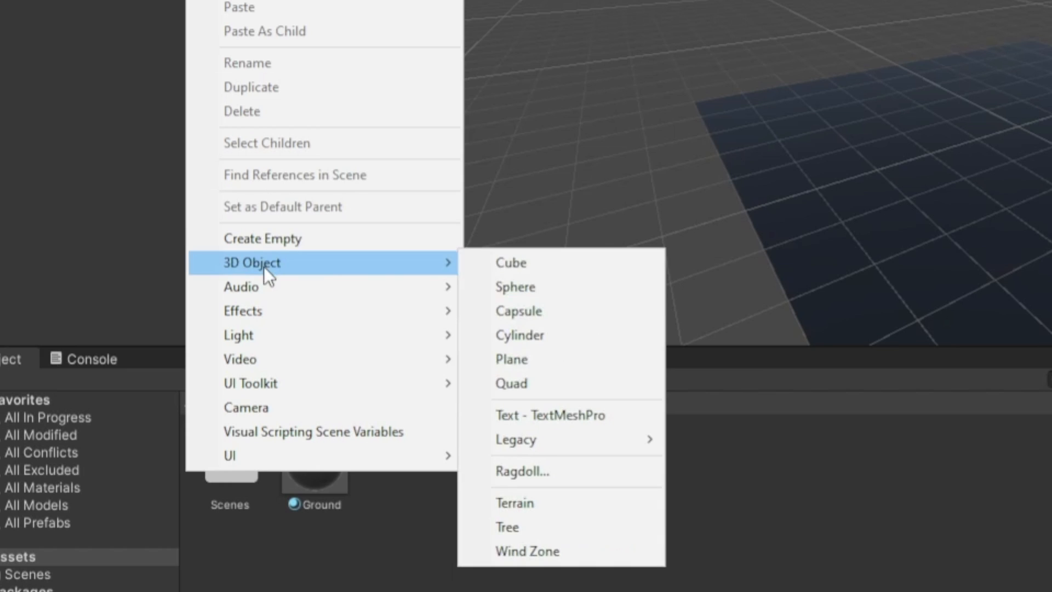
{"action": "left_click", "coordinate": [508, 268]}
{"action": "type", "text": "Player"}
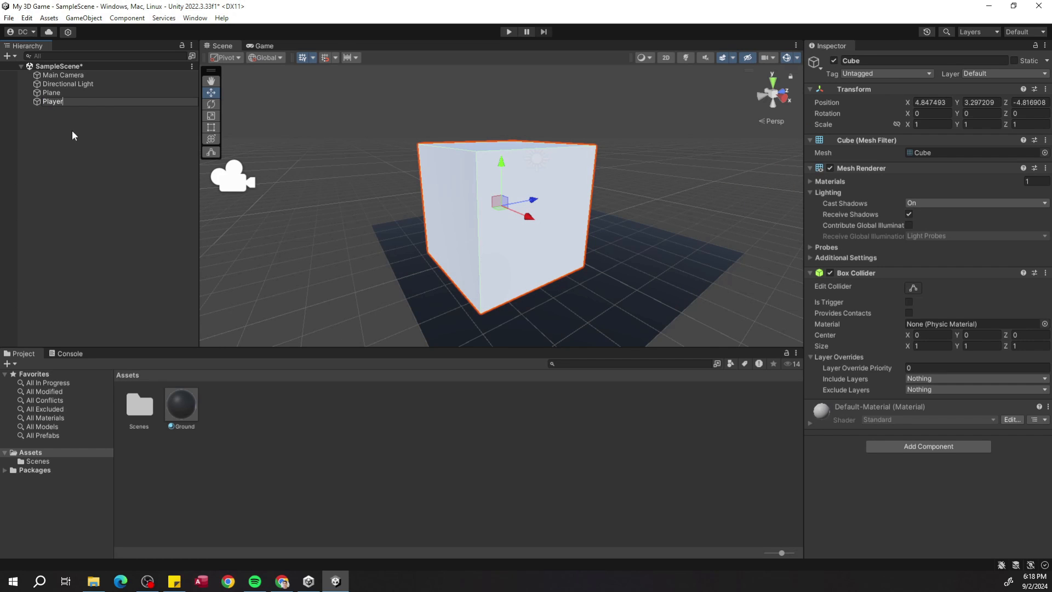
{"action": "left_click", "coordinate": [72, 130]}
Set the Player cube's position to X 0, Y 1, Z 0
{"action": "left_click", "coordinate": [530, 172]}
{"action": "right_click_drag", "start_coordinate": [636, 180], "coordinate": [580, 196]}
{"action": "left_click", "coordinate": [931, 102]}
{"action": "type", "text": "0"}
{"action": "left_click", "coordinate": [974, 103]}
{"action": "type", "text": "1"}
{"action": "left_click", "coordinate": [1023, 103]}
{"action": "type", "text": "0"}
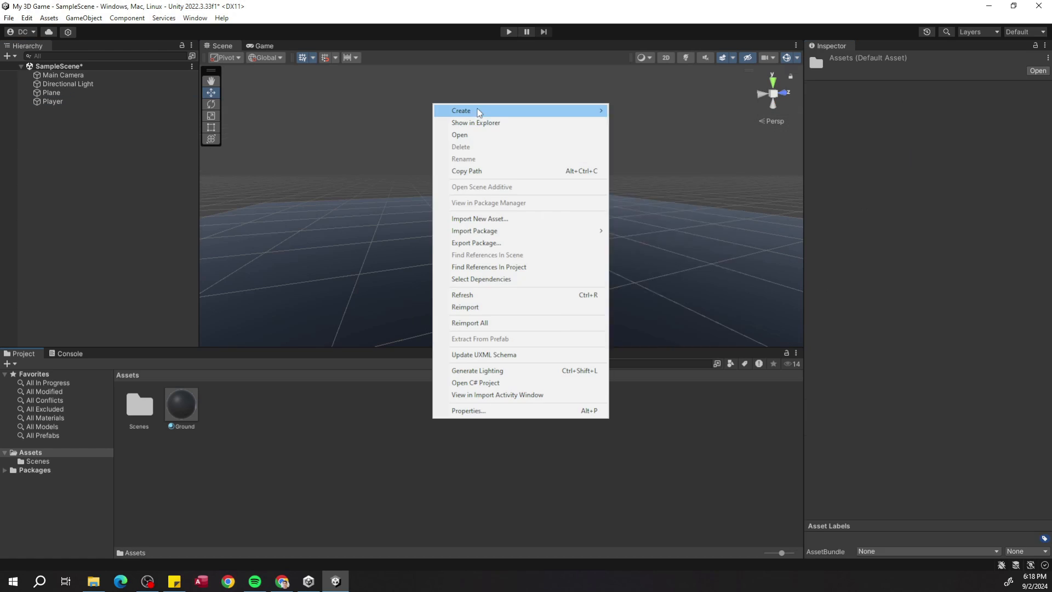
Create a second material named Player in the Assets folder
{"action": "mouse_move", "coordinate": [479, 113]}
{"action": "left_click", "coordinate": [652, 320]}
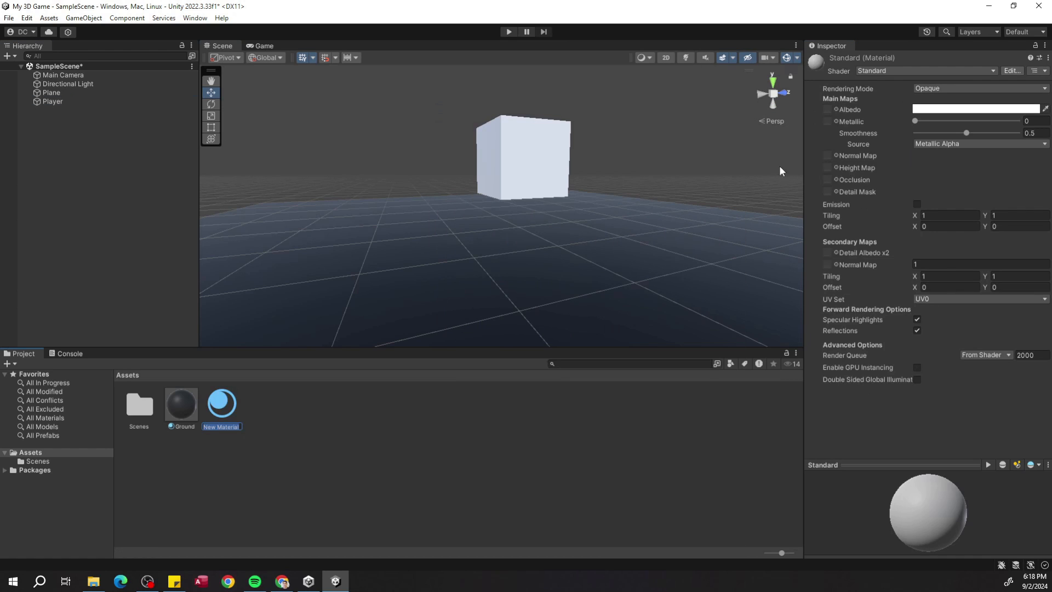
{"action": "type", "text": "Player"}
{"action": "key", "text": "Return"}
Give the Player material a red albedo and apply it to the cube
{"action": "left_click", "coordinate": [932, 110]}
{"action": "mouse_move", "coordinate": [994, 179]}
{"action": "left_mouse_down"}
{"action": "mouse_move", "coordinate": [1011, 157]}
{"action": "mouse_move", "coordinate": [999, 155]}
{"action": "left_mouse_up"}
{"action": "left_click_drag", "start_coordinate": [217, 412], "coordinate": [555, 150]}
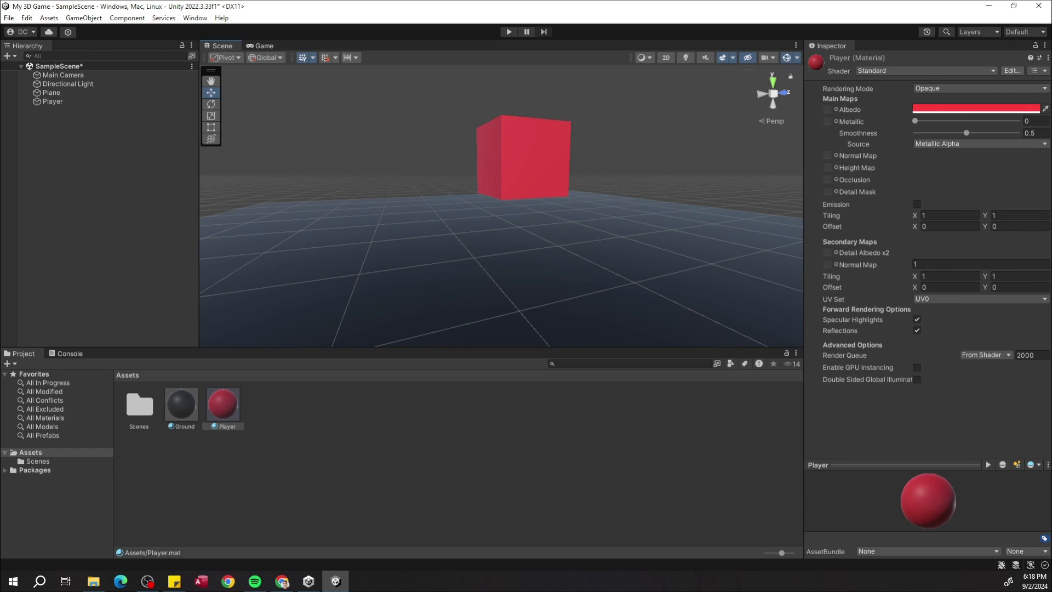
Run the scene to check the Player cube in the Game view, and stop it again
{"action": "left_click", "coordinate": [504, 32]}
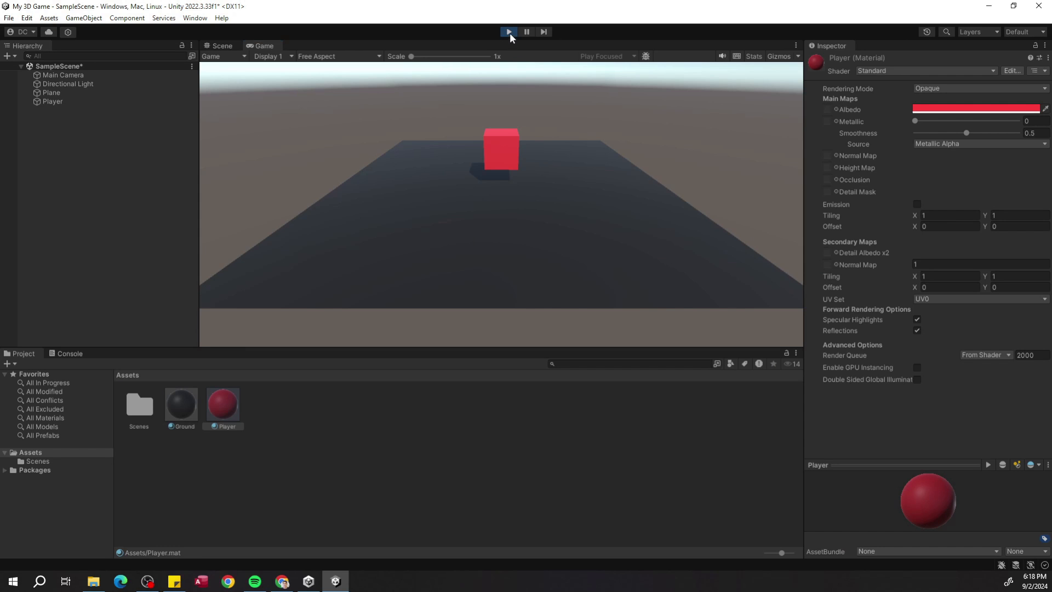
{"action": "left_click", "coordinate": [509, 32]}
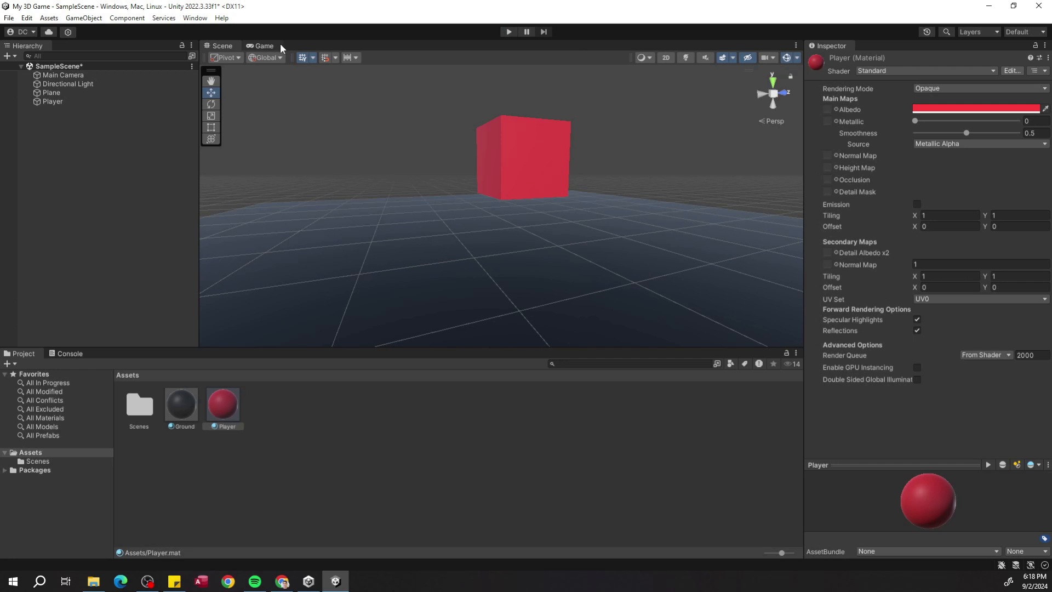
Add a Rigidbody component to the Player
{"action": "left_click", "coordinate": [52, 101]}
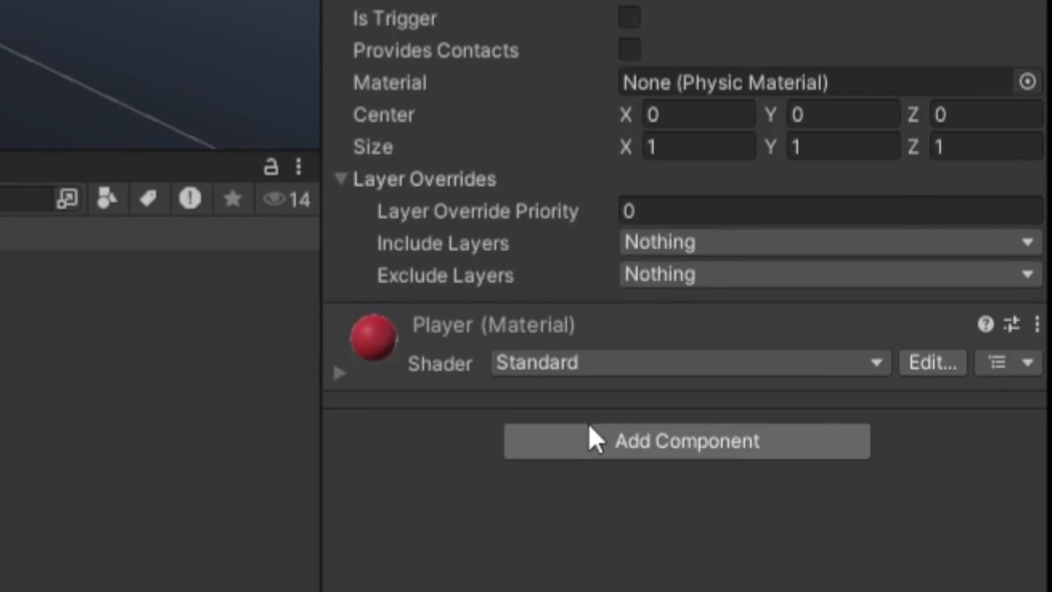
{"action": "left_click", "coordinate": [589, 441]}
{"action": "type", "text": "rigi"}
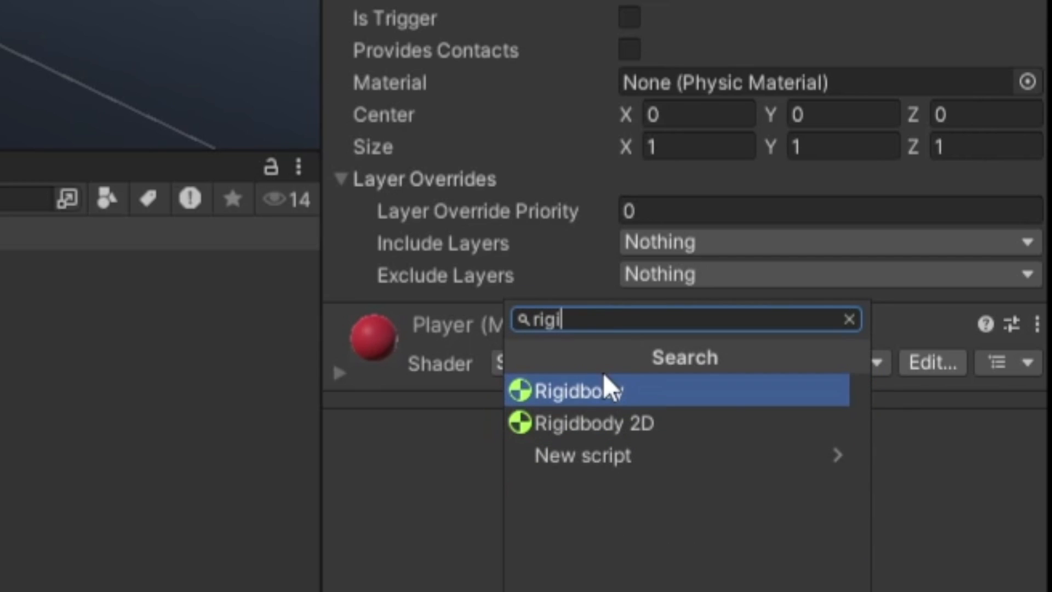
{"action": "left_click", "coordinate": [603, 388]}
Try switching the Player's Box Collider off and back on
{"action": "left_click", "coordinate": [829, 273]}
{"action": "left_click", "coordinate": [829, 273]}
{"action": "mouse_move", "coordinate": [905, 347]}
{"action": "left_mouse_down"}
{"action": "mouse_move", "coordinate": [886, 347]}
{"action": "mouse_move", "coordinate": [926, 346]}
{"action": "left_mouse_up"}
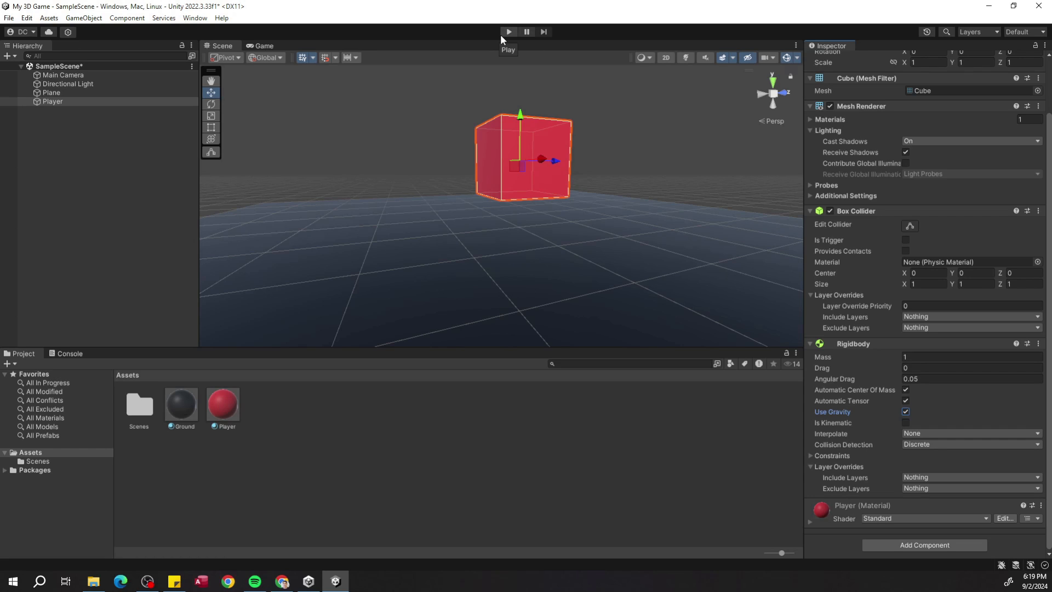
Run the scene, disable the Plane's Mesh Collider during play to test the Player's collision, and stop playing
{"action": "left_click", "coordinate": [501, 35]}
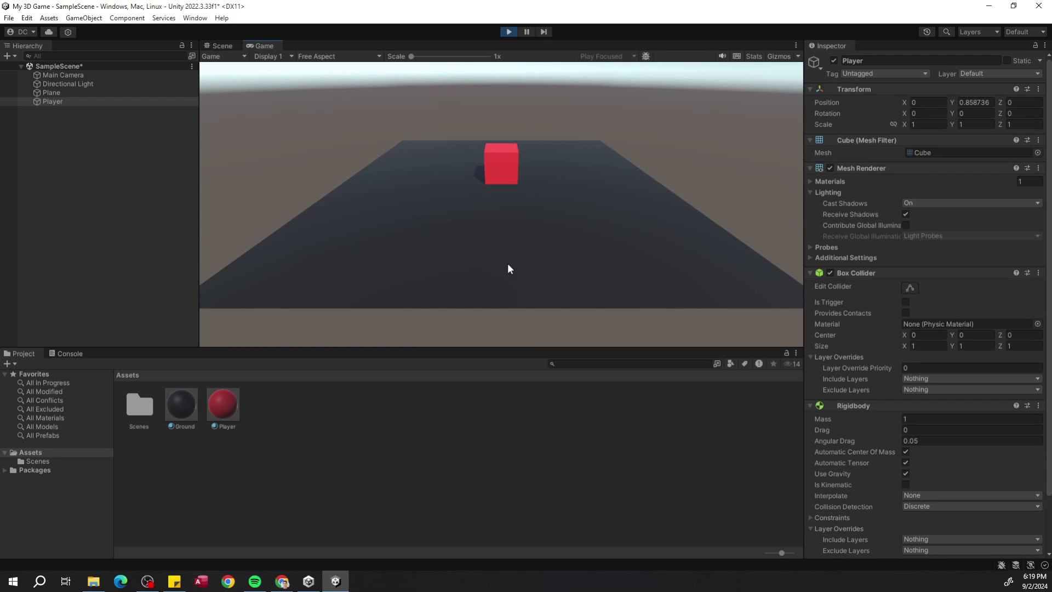
{"action": "left_click", "coordinate": [140, 93]}
{"action": "left_click", "coordinate": [829, 273]}
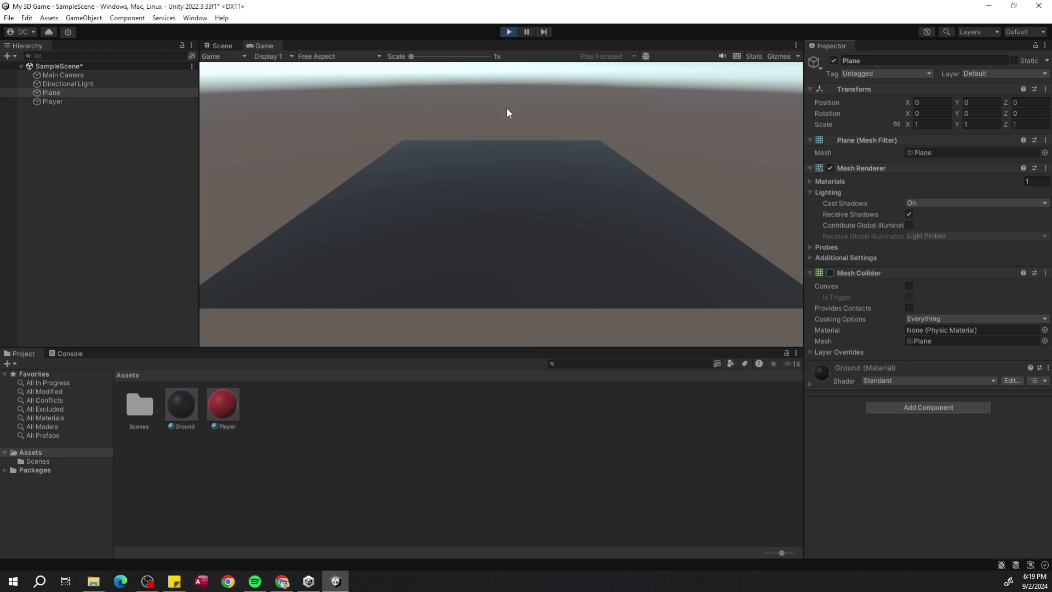
{"action": "left_click", "coordinate": [504, 33]}
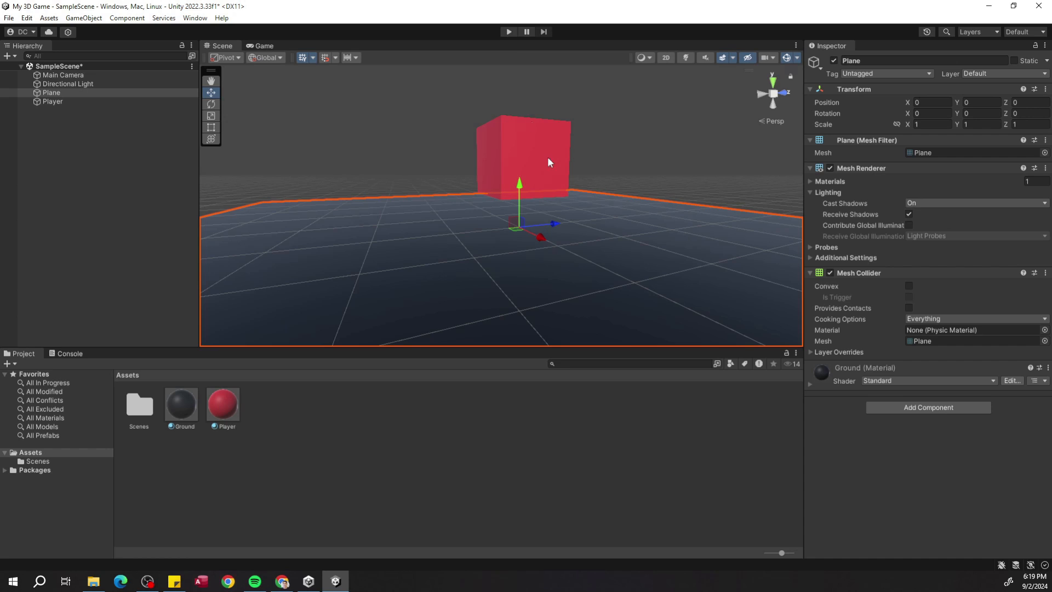
Run the scene with the Game view docked beneath the Scene view so both can be watched together
{"action": "scroll", "coordinate": [545, 157], "scroll_direction": "down", "scroll_amount": 5}
{"action": "left_click", "coordinate": [509, 32]}
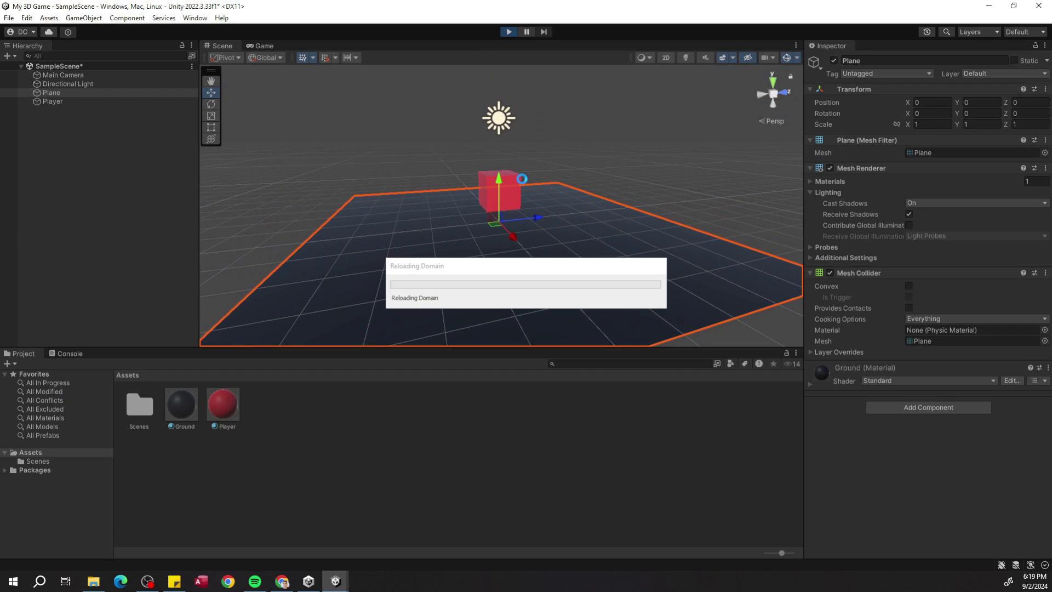
{"action": "left_click_drag", "start_coordinate": [251, 44], "coordinate": [169, 352]}
{"action": "left_click_drag", "start_coordinate": [245, 345], "coordinate": [246, 230]}
Move the Player vertically in the Scene view during play and enter a new Y position for it
{"action": "left_click_drag", "start_coordinate": [507, 115], "coordinate": [511, 156]}
{"action": "left_click", "coordinate": [151, 102]}
{"action": "left_click", "coordinate": [968, 106]}
{"action": "type", "text": "1876"}
{"action": "key", "text": "Return"}
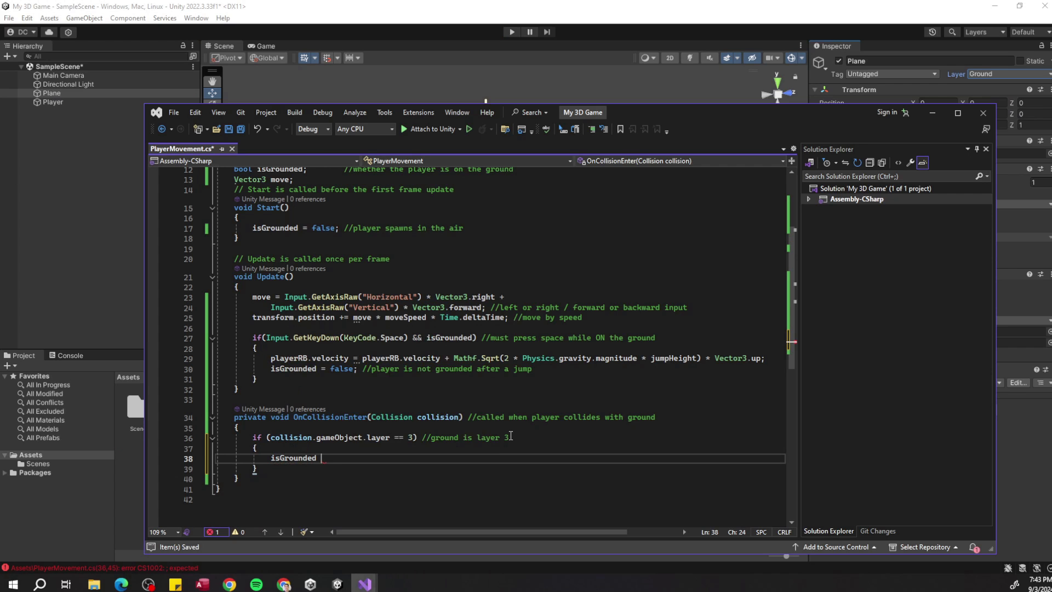
In PlayerMovement.cs, set isGrounded to true for layer 3 collisions and save, then test the jump in Unity's Play mode
{"action": "type", "text": "true;"}
{"action": "key", "text": "ctrl+s"}
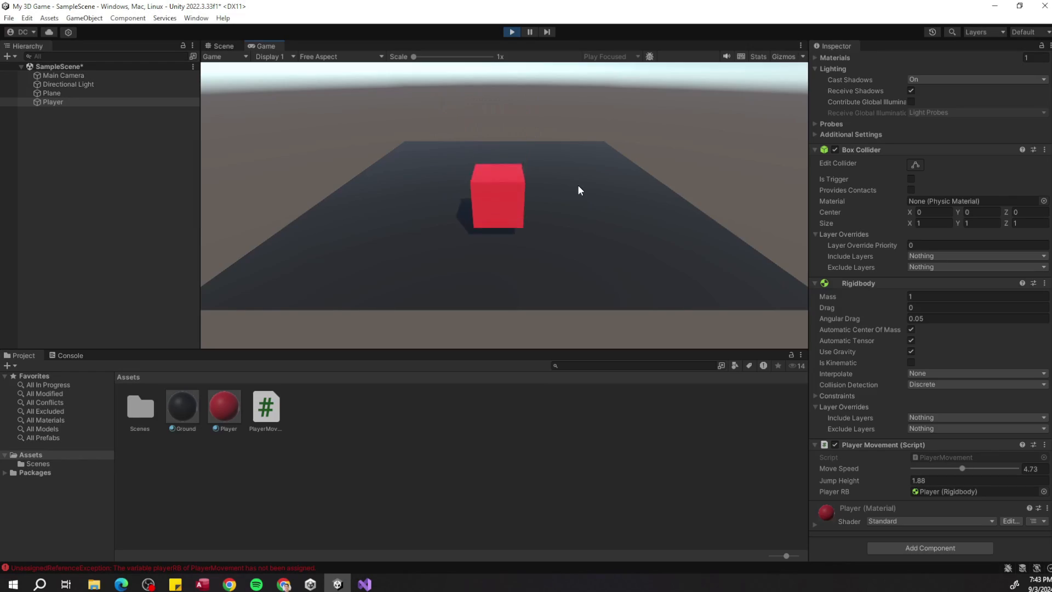
{"action": "key", "text": "space"}
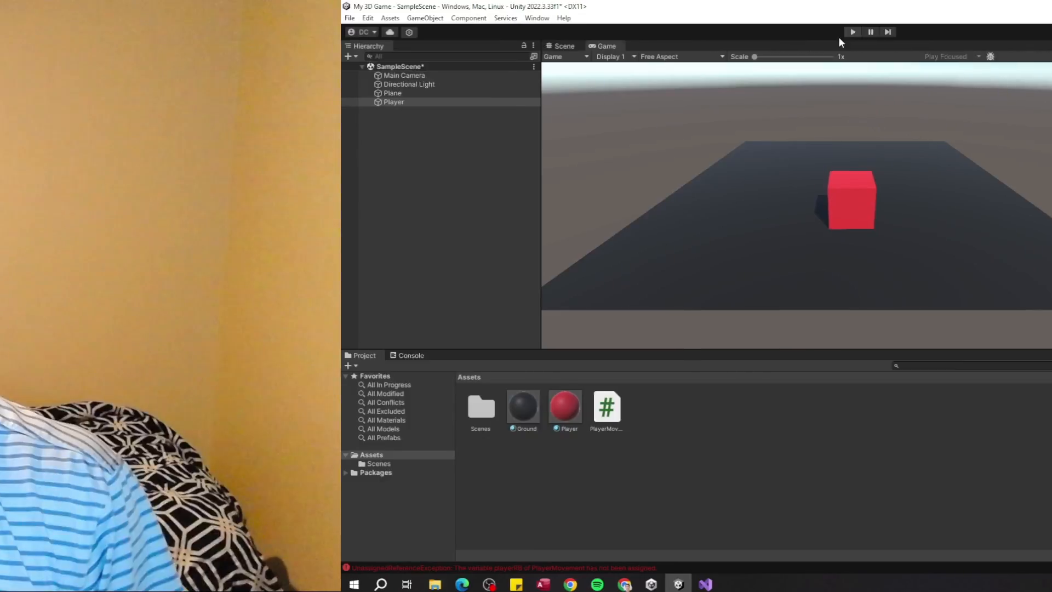